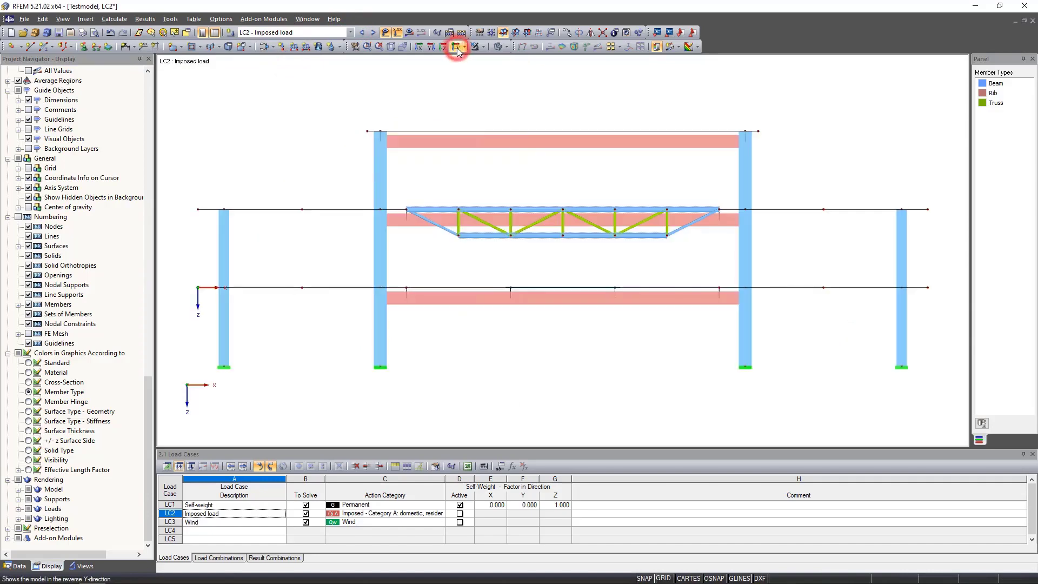
Apply a uniform 2 kN/m² surface load in direction ZL to the roof and both floor levels in load case LC2
left_click(319, 51)
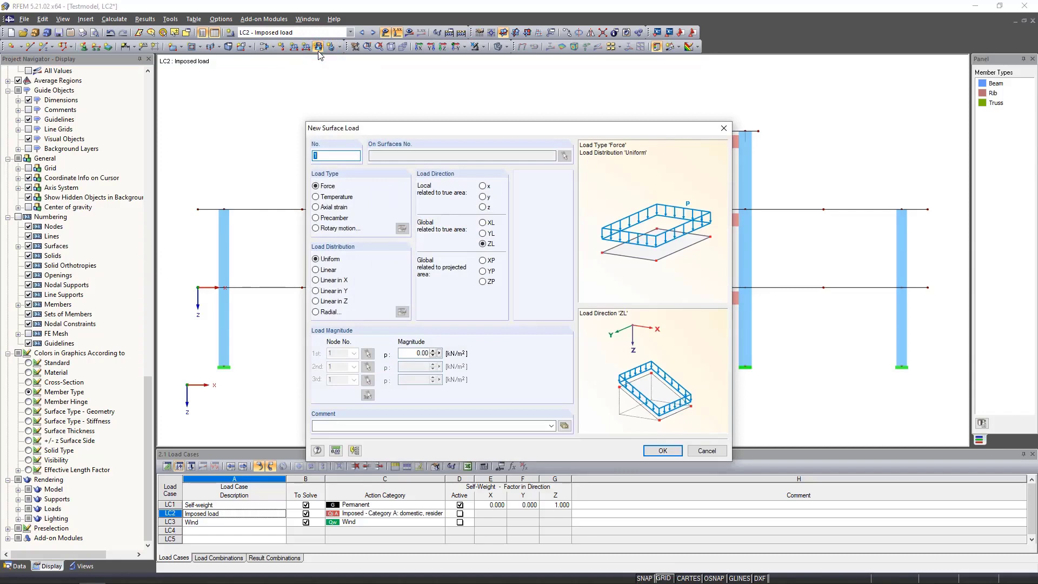
left_click(419, 353)
type("2")
left_click(663, 450)
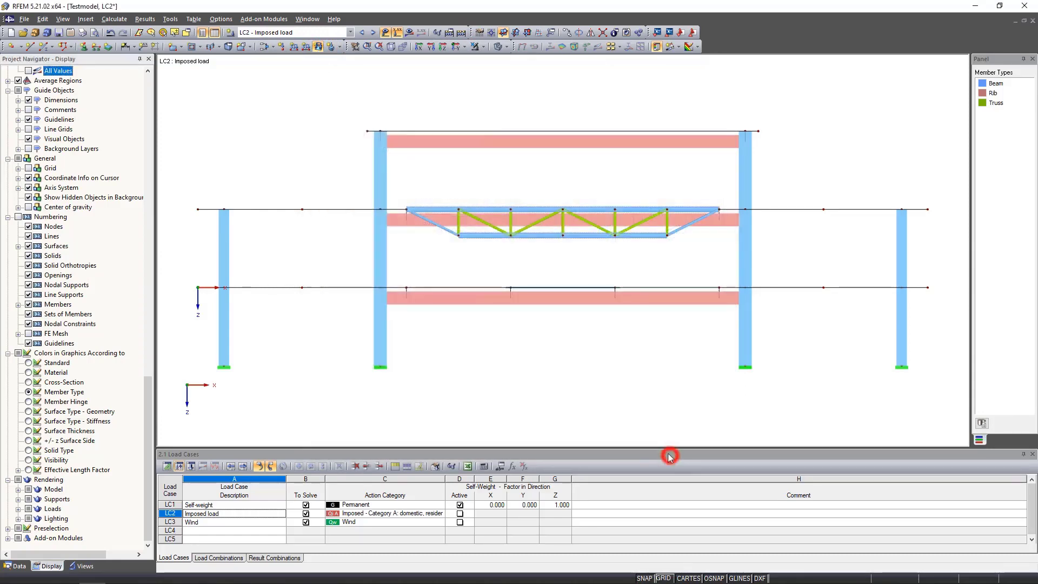
left_click_drag(336, 103, 804, 165)
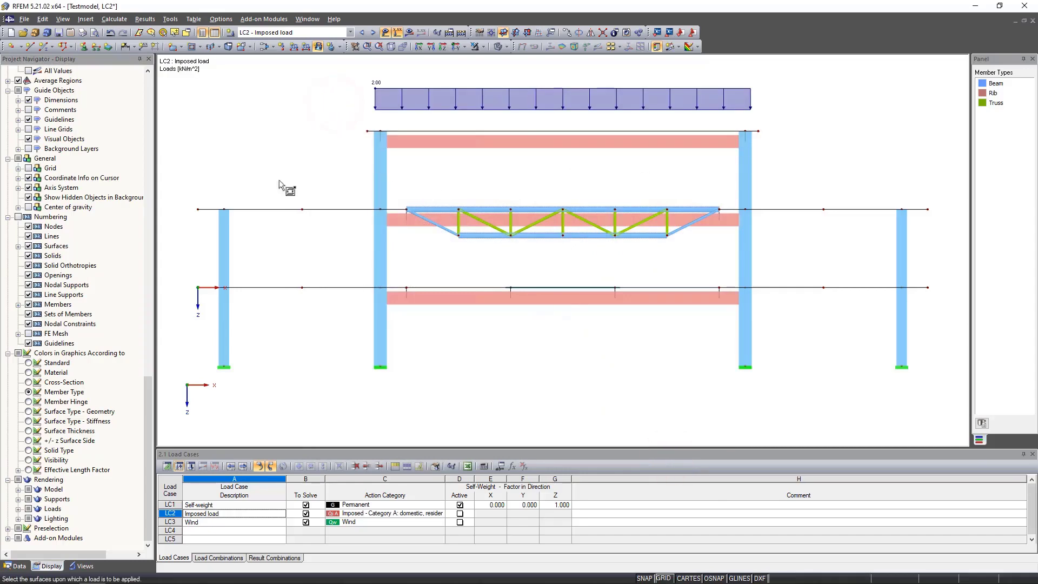
left_click_drag(178, 180, 953, 265)
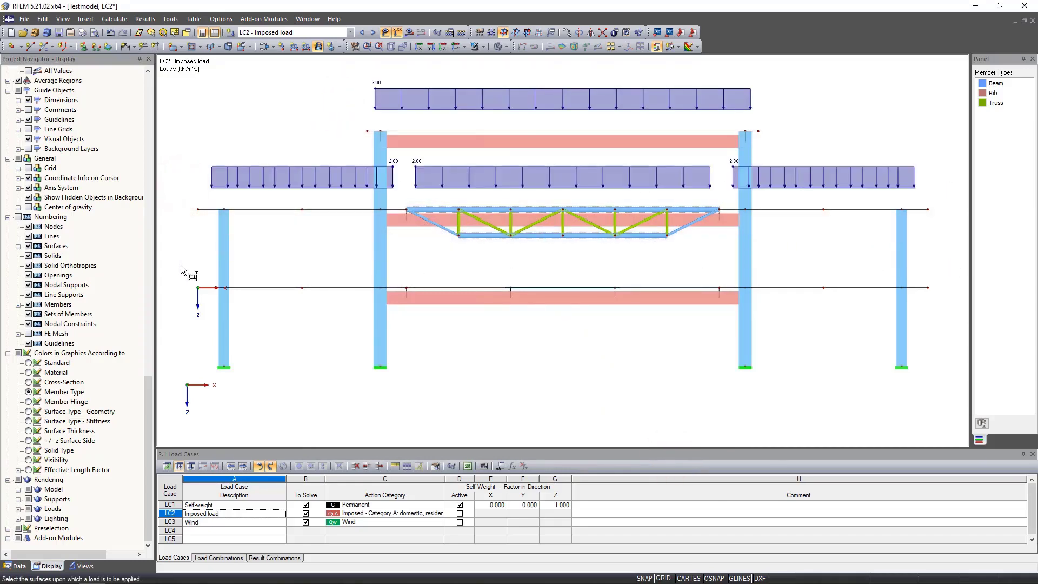
left_click_drag(180, 265, 943, 339)
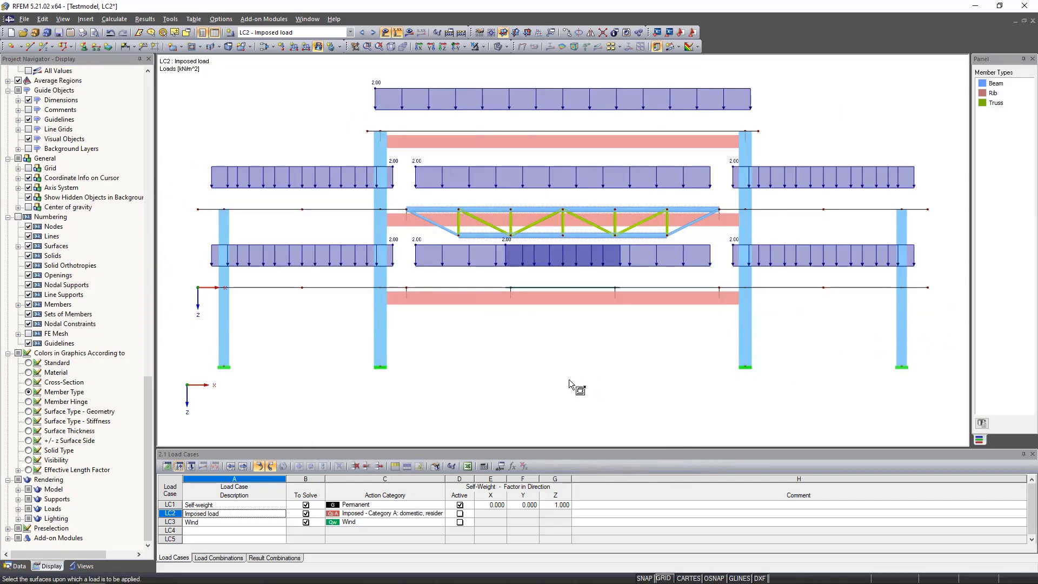
middle_click_drag(608, 326, 565, 357, "ctrl")
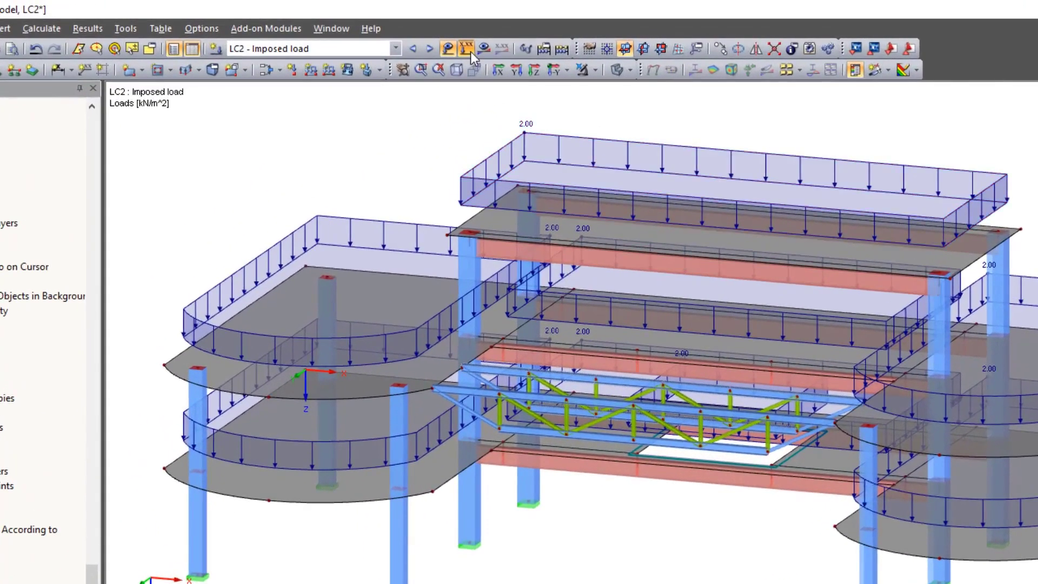
Toggle the display of the load values and the loads off and on again
left_click(465, 49)
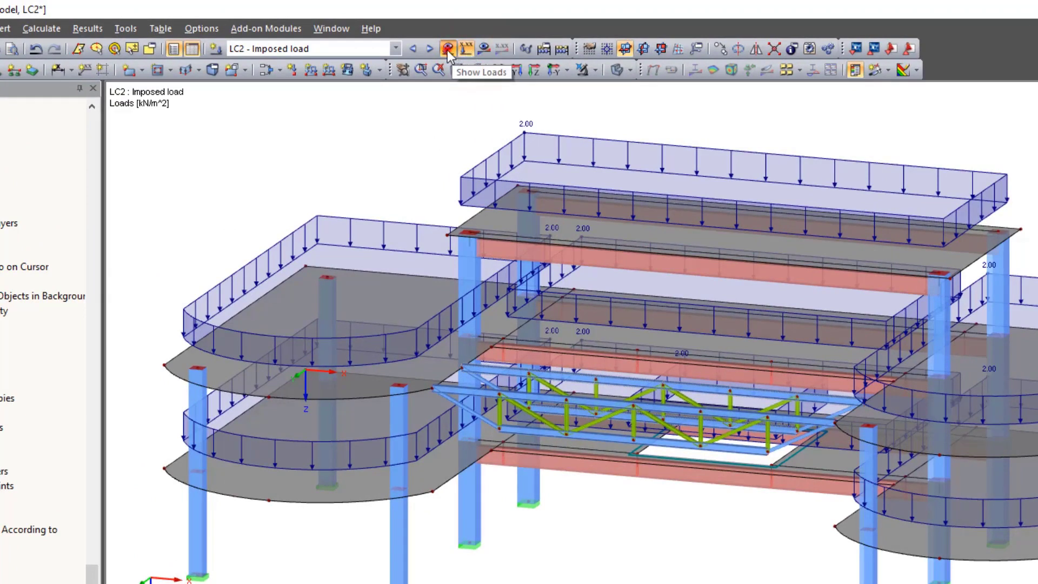
left_click(448, 49)
left_click(446, 50)
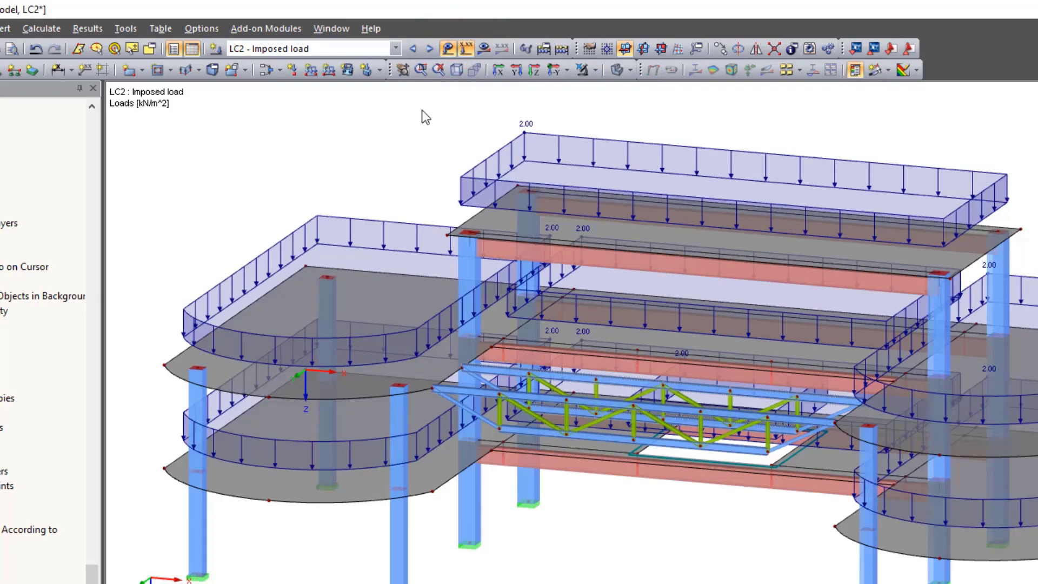
Run a plausibility check with warnings on the model and load data for all load cases
left_click(531, 50)
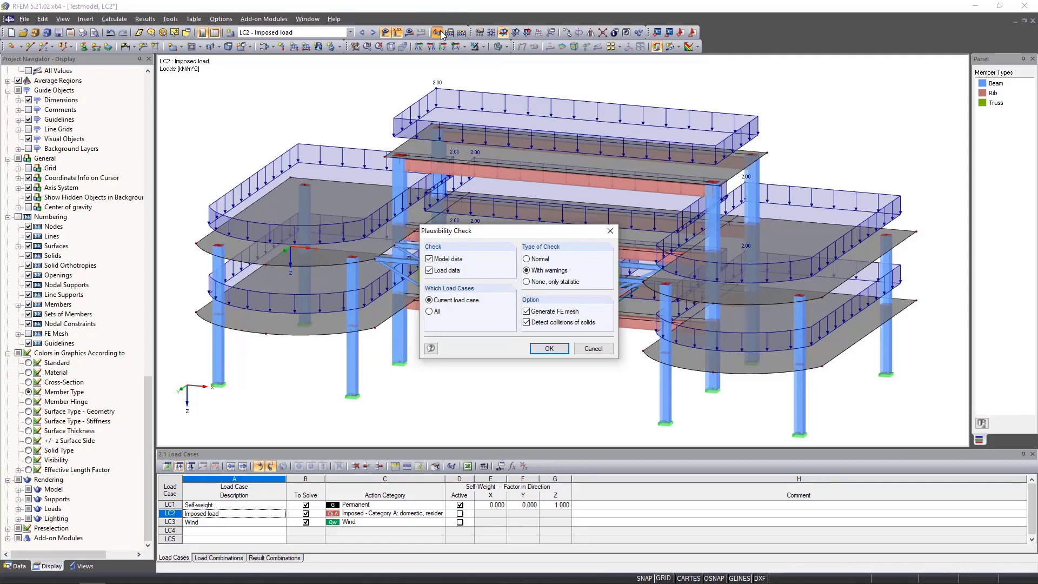
left_click(429, 311)
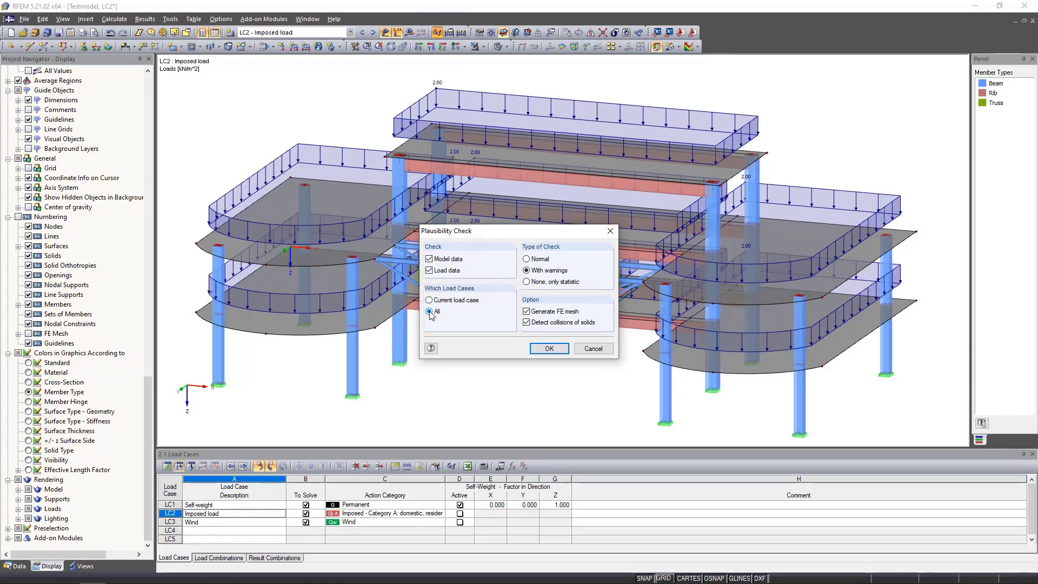
left_click(545, 349)
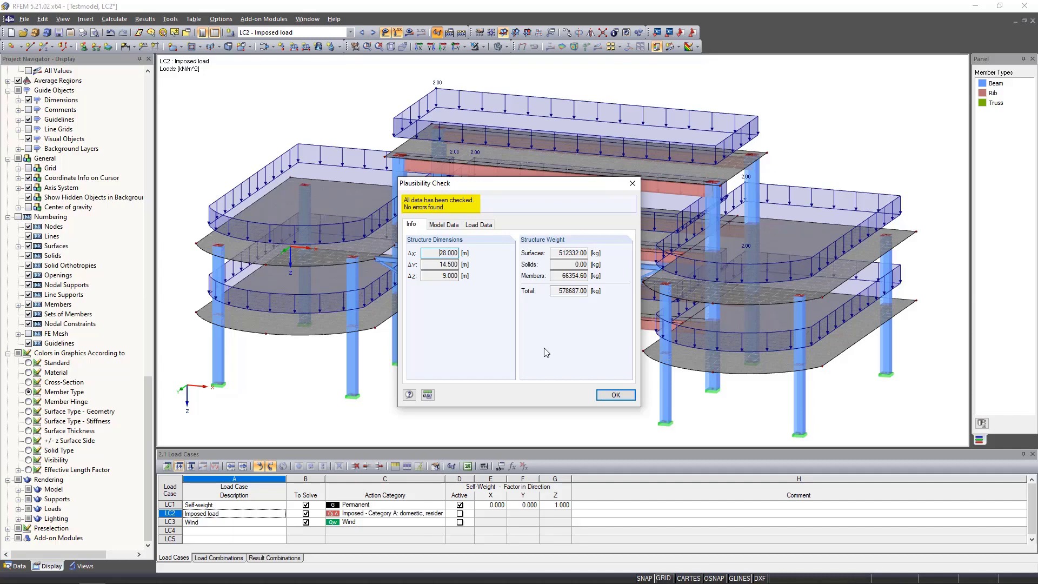
left_click(617, 399)
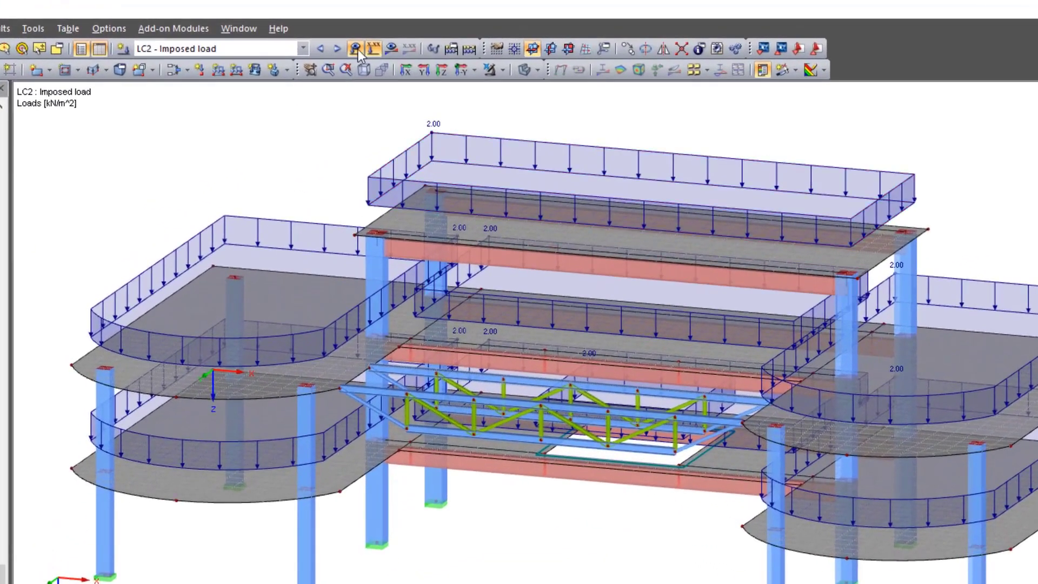
Hide the loads, calculate all load cases and display the deformation results
left_click(356, 49)
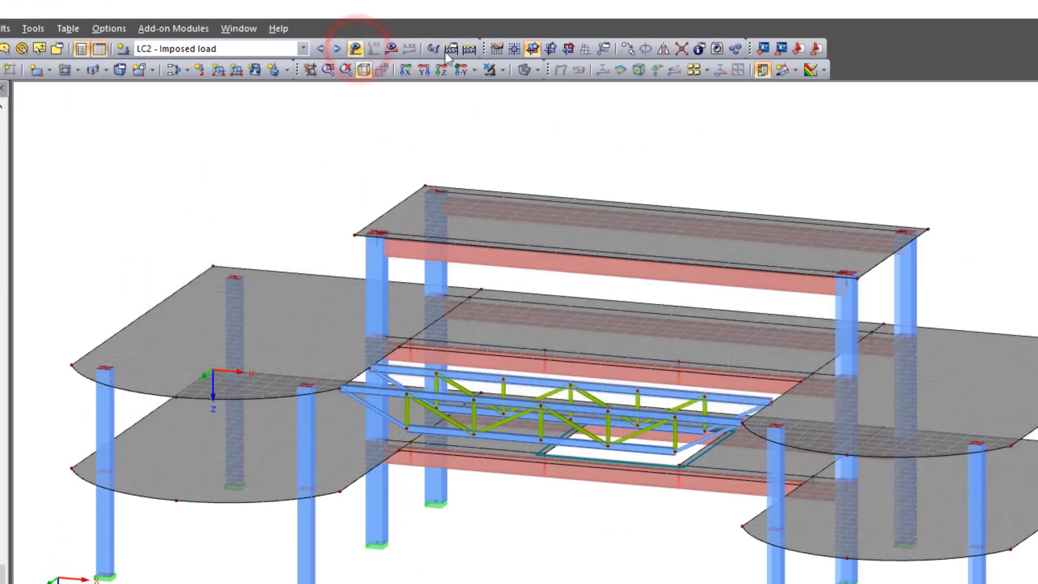
left_click(477, 53)
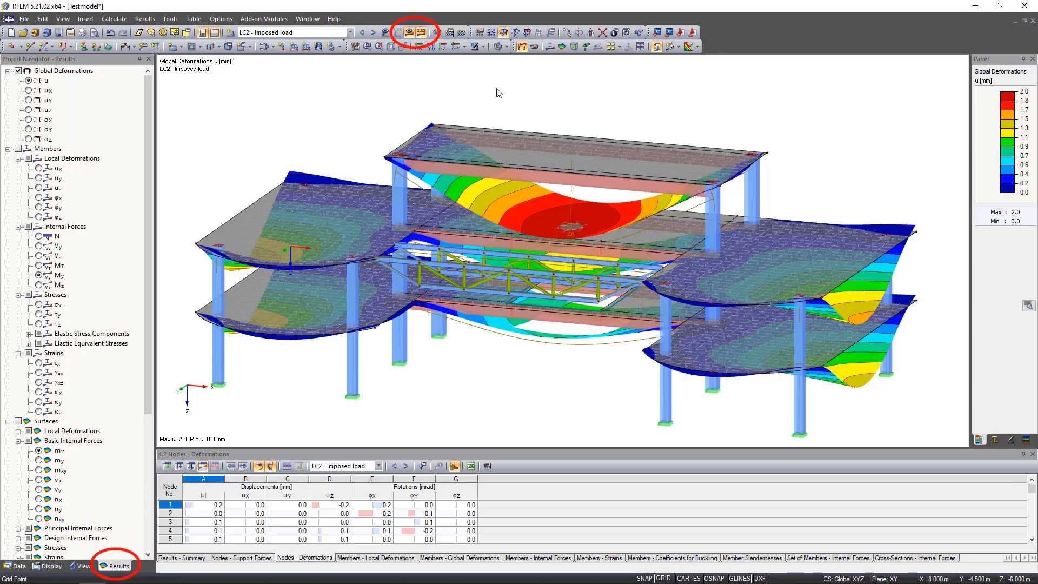
left_click(409, 32)
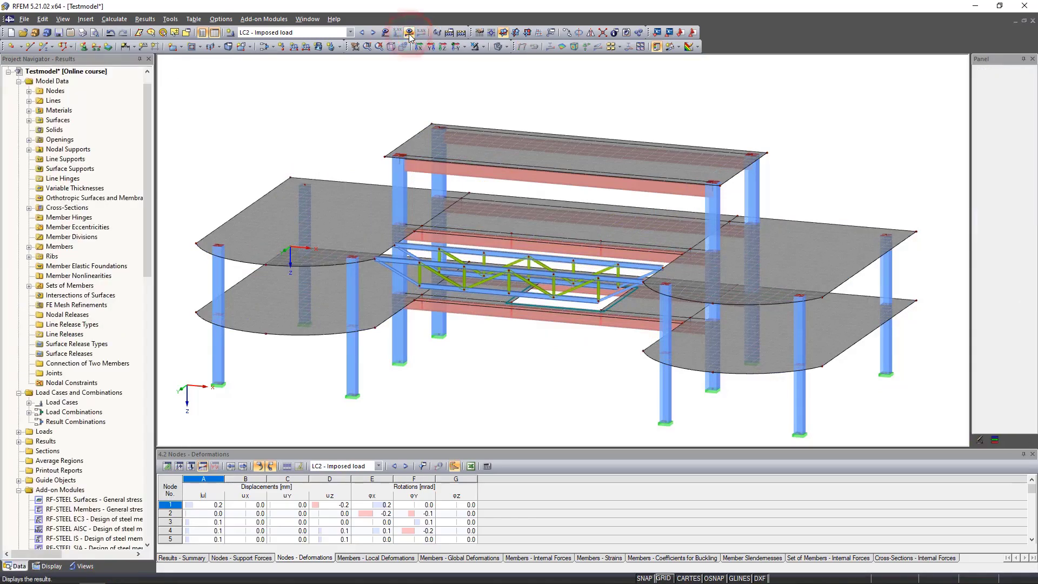
left_click(409, 32)
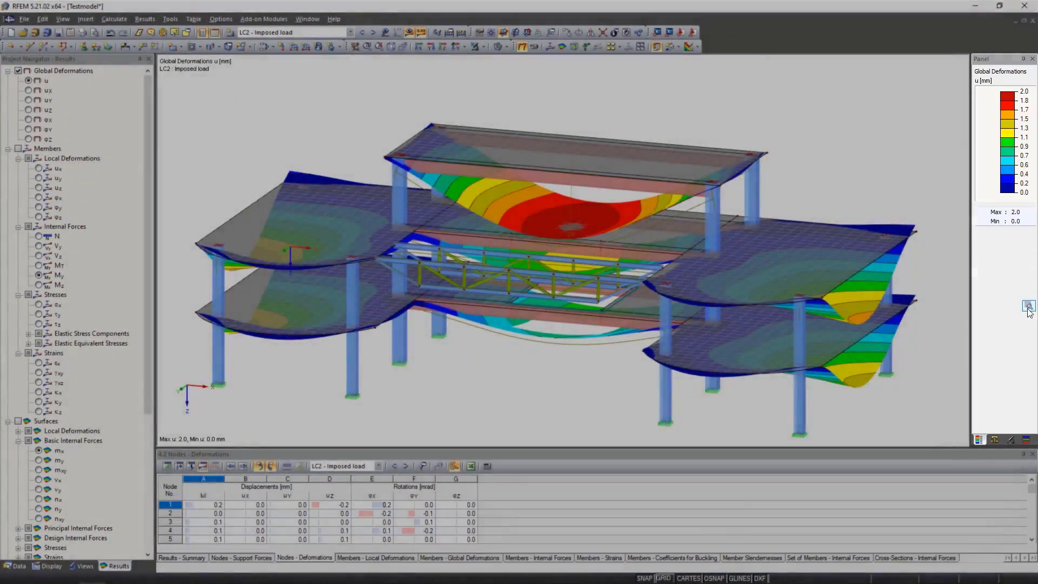
Turn on smooth color transition for the deformation result colors
left_click(1027, 306)
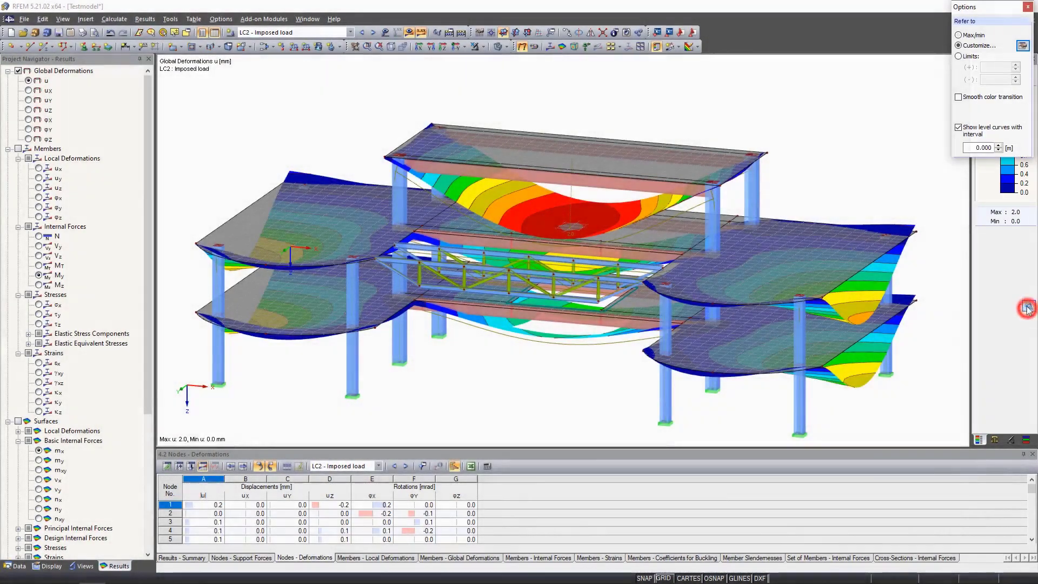
left_click(958, 98)
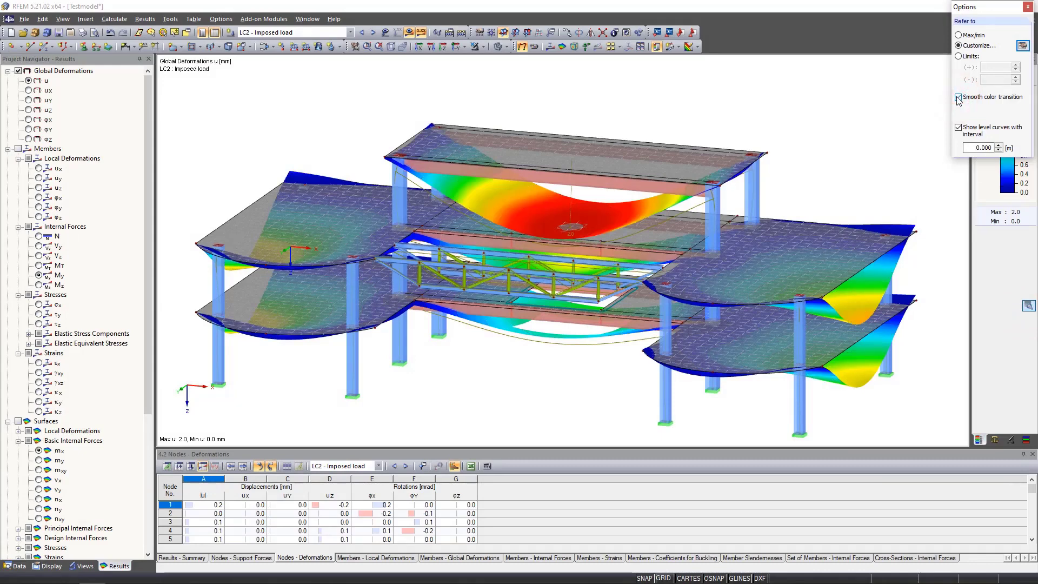
left_click(1026, 8)
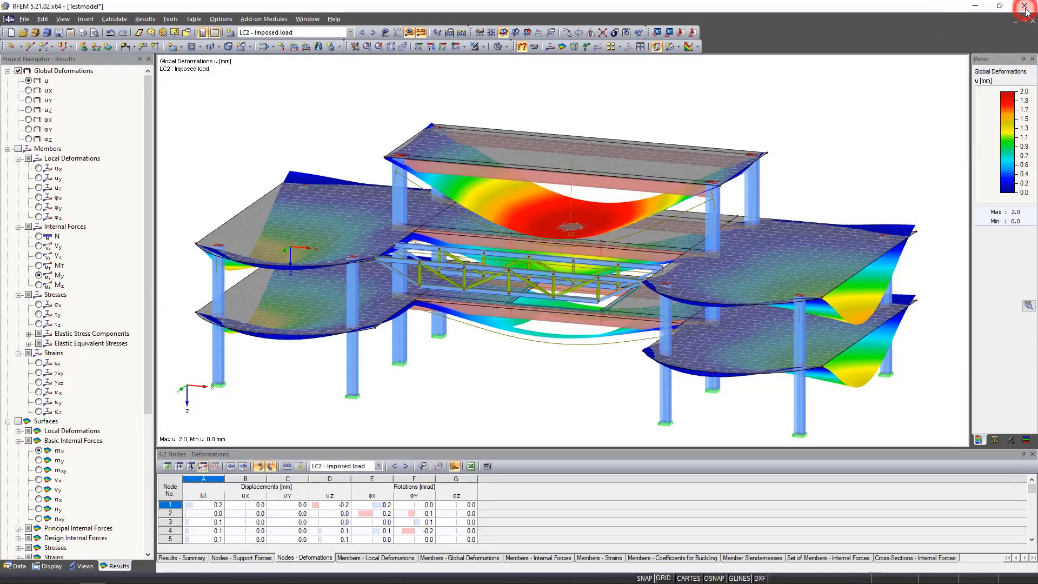
Set the display factor for deformation to 750
left_click(995, 440)
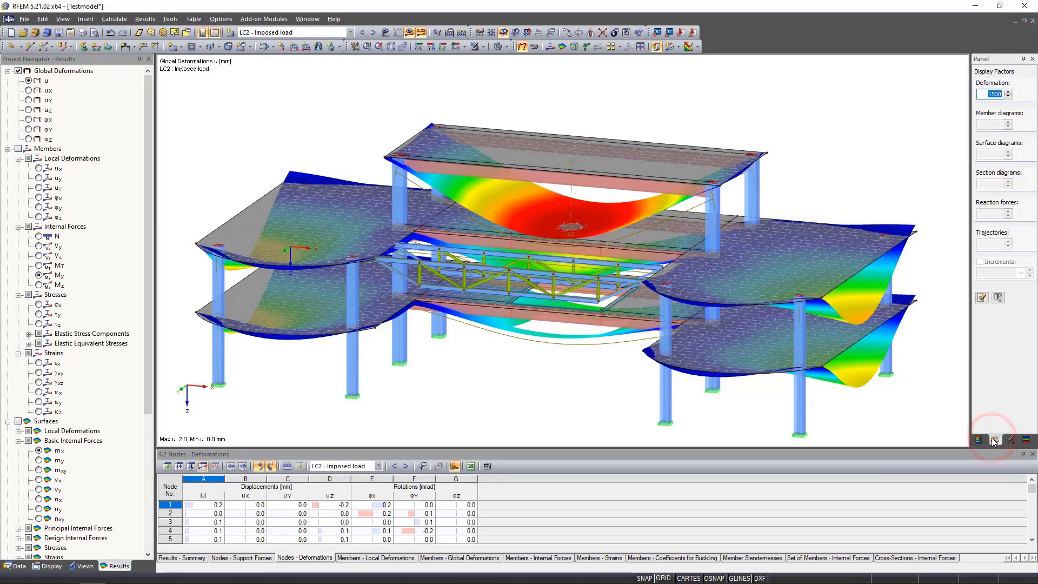
left_click(1008, 96)
left_click(1008, 97)
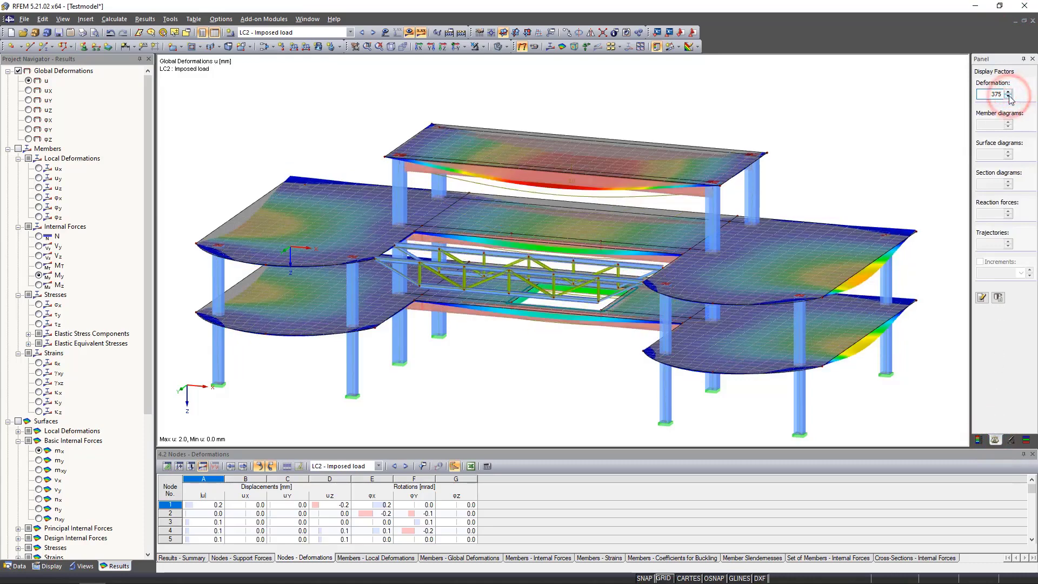
left_click(1008, 92)
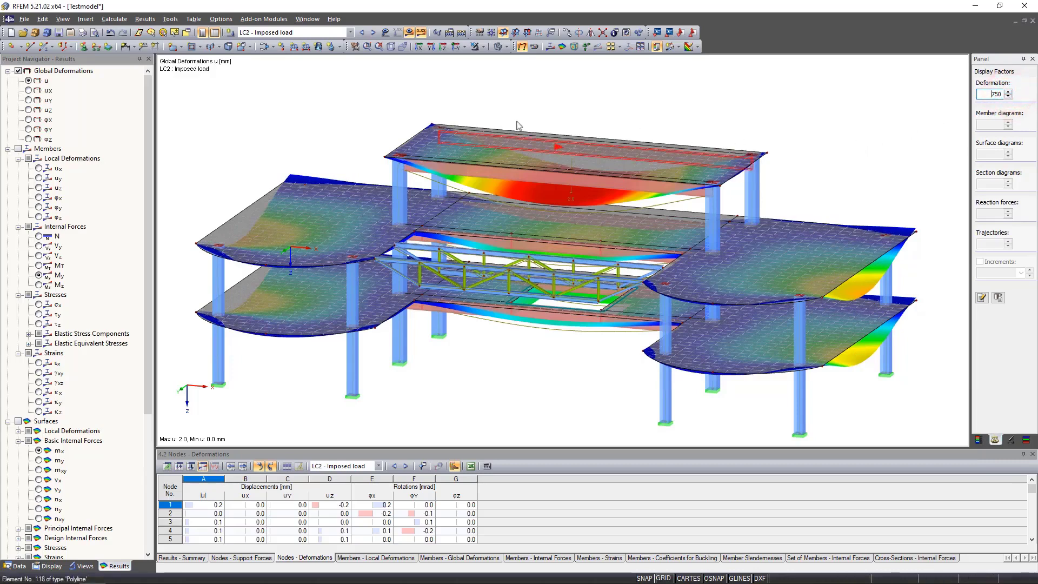
View the global deformations in X, Y and Z separately, and return to the total deformation u
left_click(29, 91)
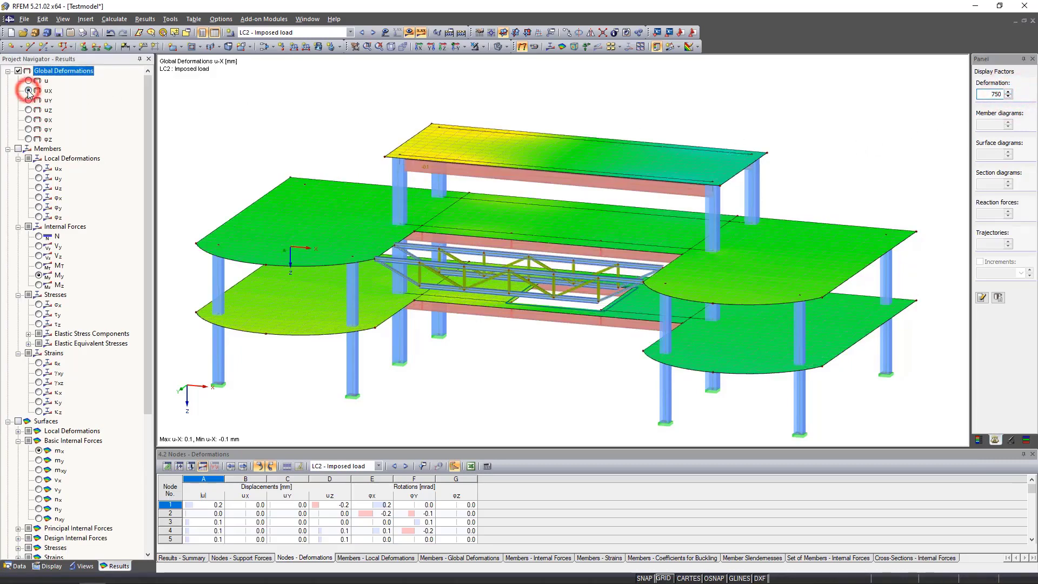
left_click(28, 101)
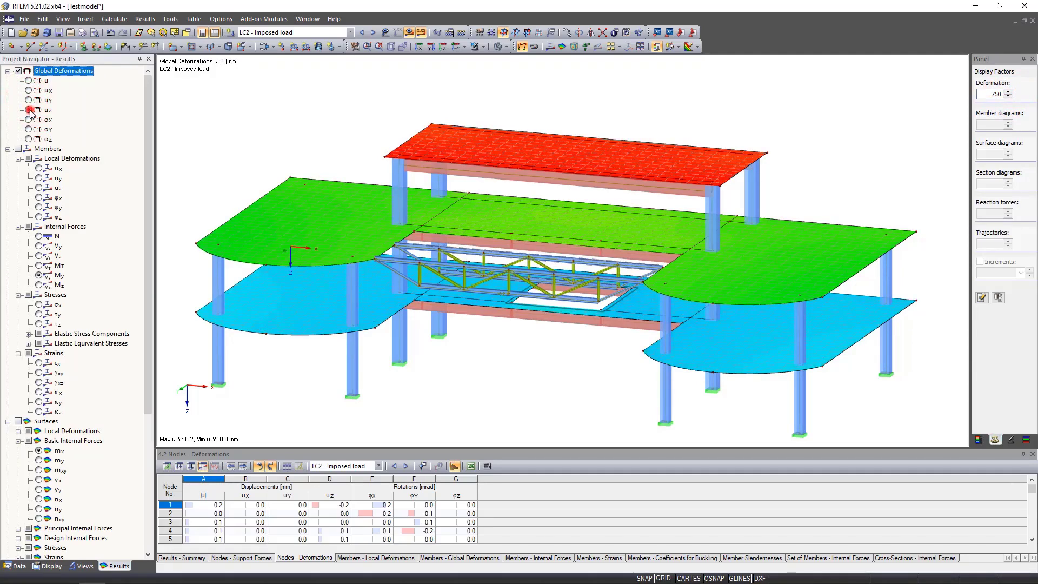
left_click(28, 110)
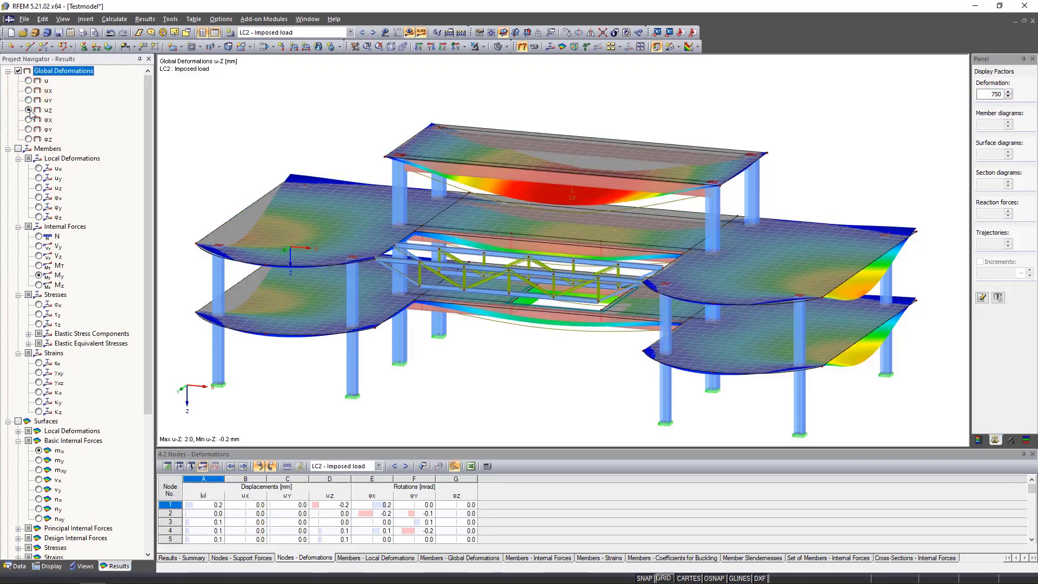
left_click(29, 81)
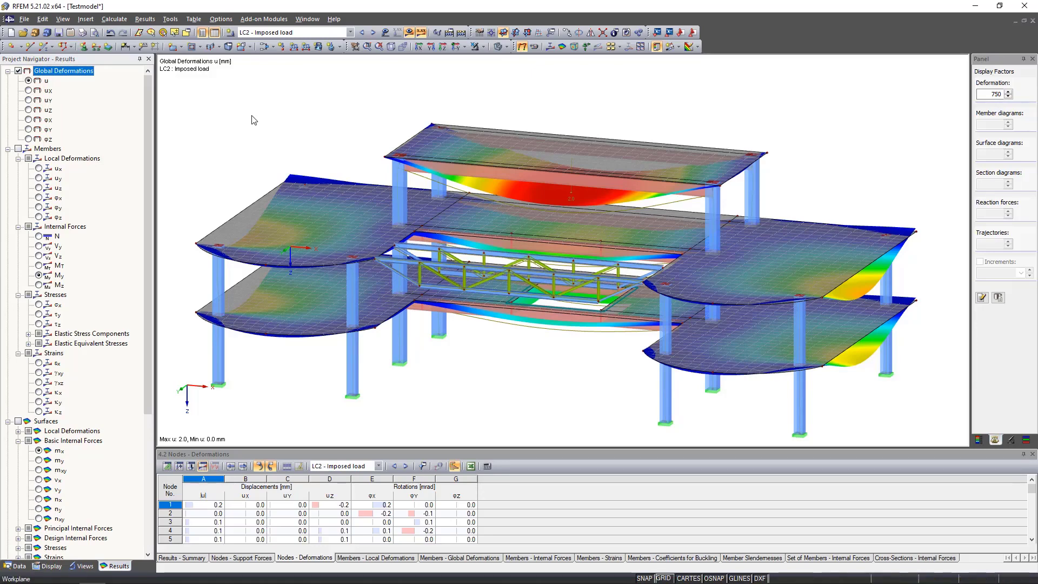
Set the deformation display of members to Cross-Sections Colored
left_click(52, 567)
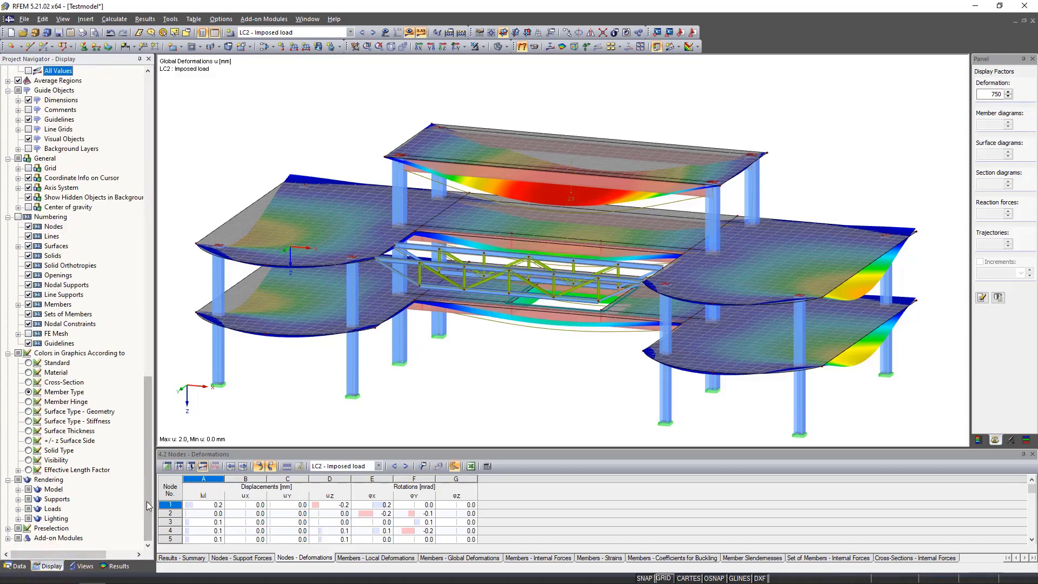
left_click_drag(147, 500, 176, 335)
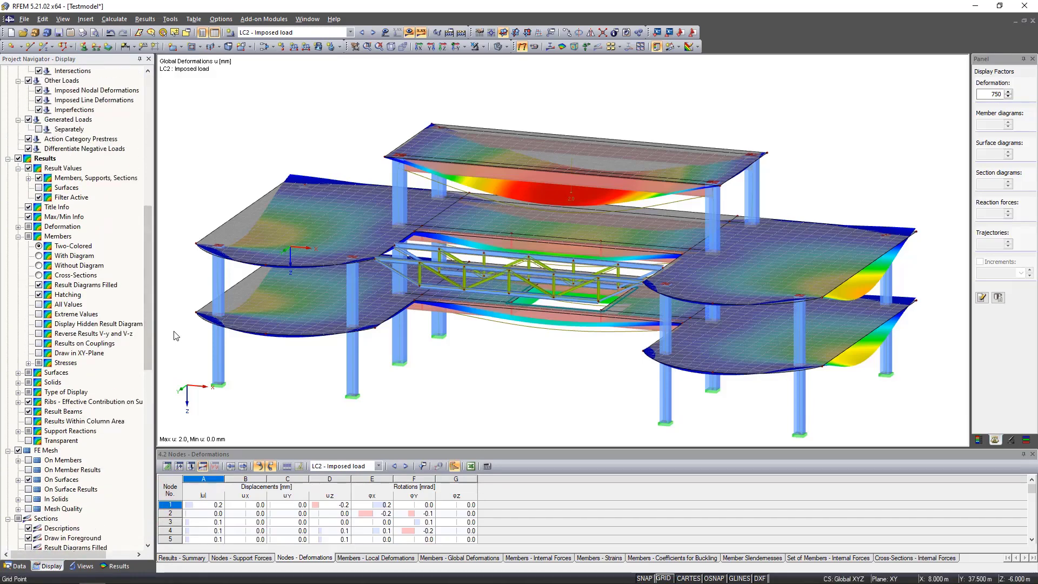
left_click(18, 227)
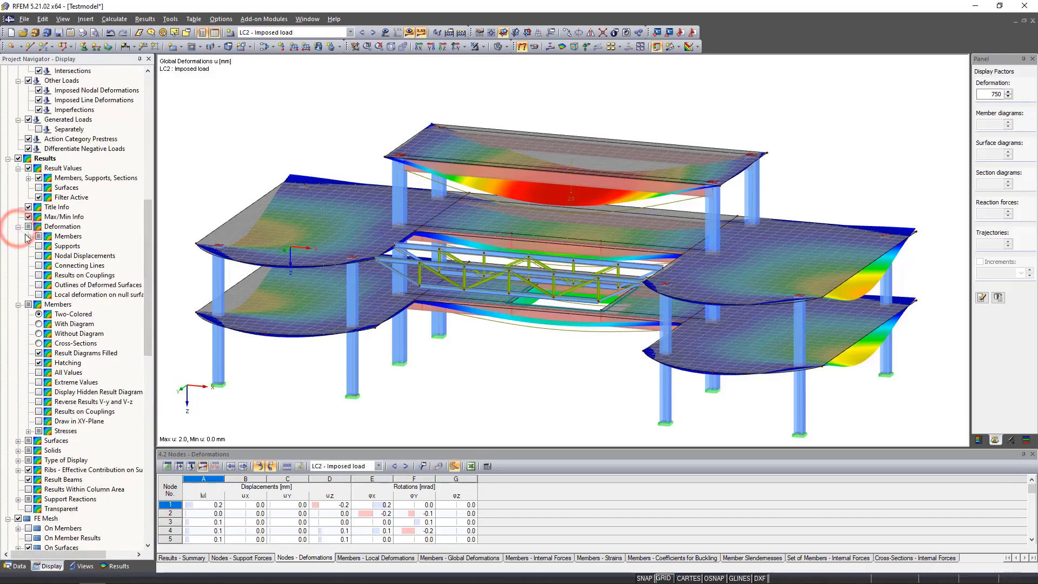
left_click(28, 237)
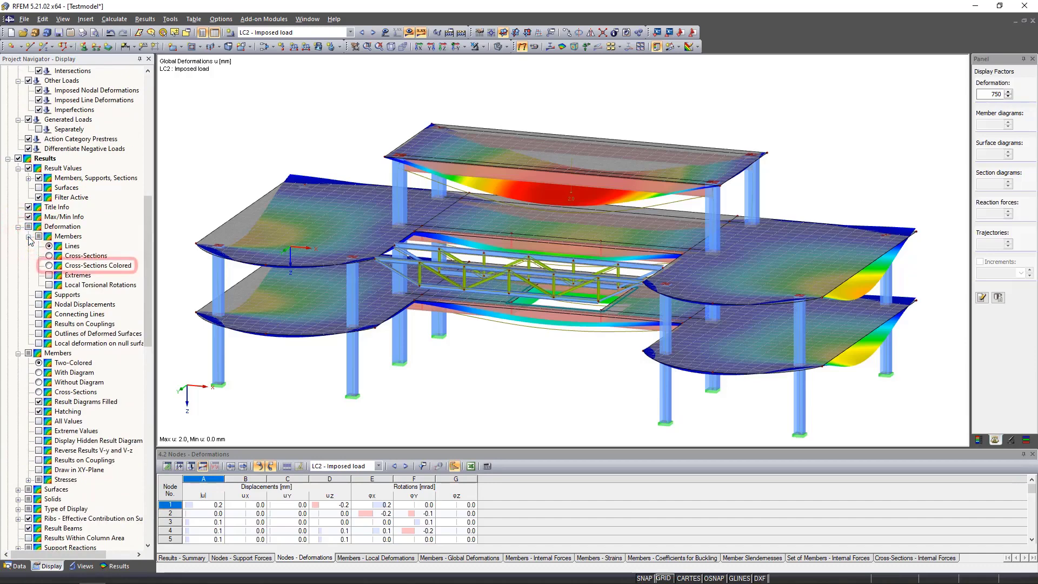
left_click(49, 265)
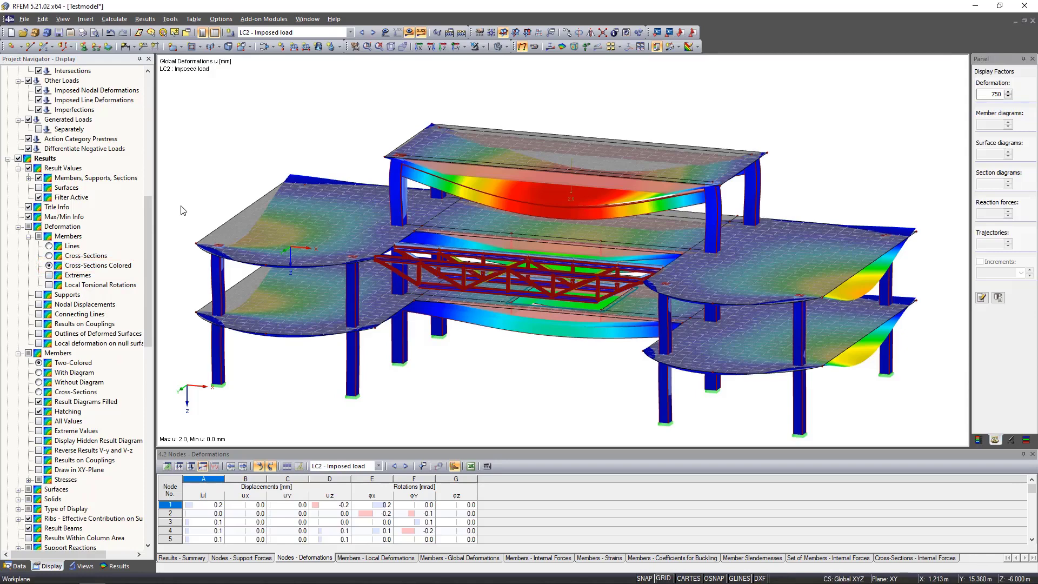
Compare the global deformations of the self-weight, imposed load and wind load cases, ending on LC2
left_click(363, 33)
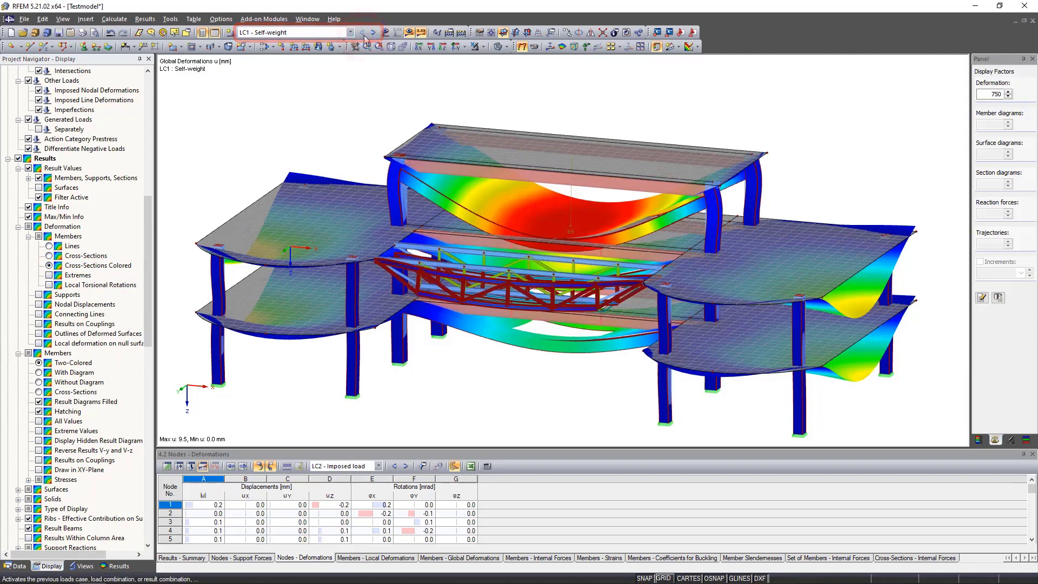
left_click(374, 33)
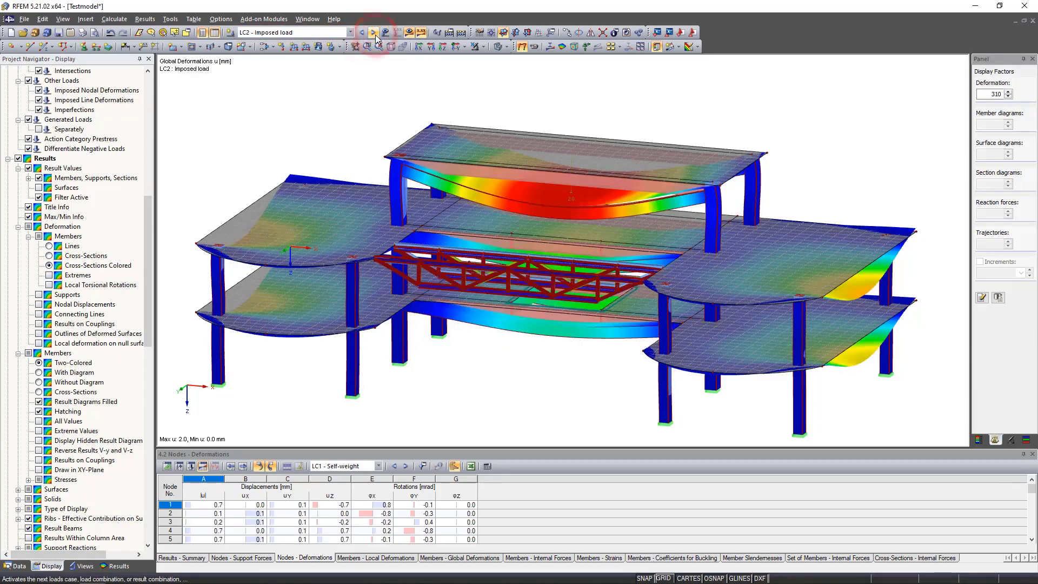
left_click(374, 33)
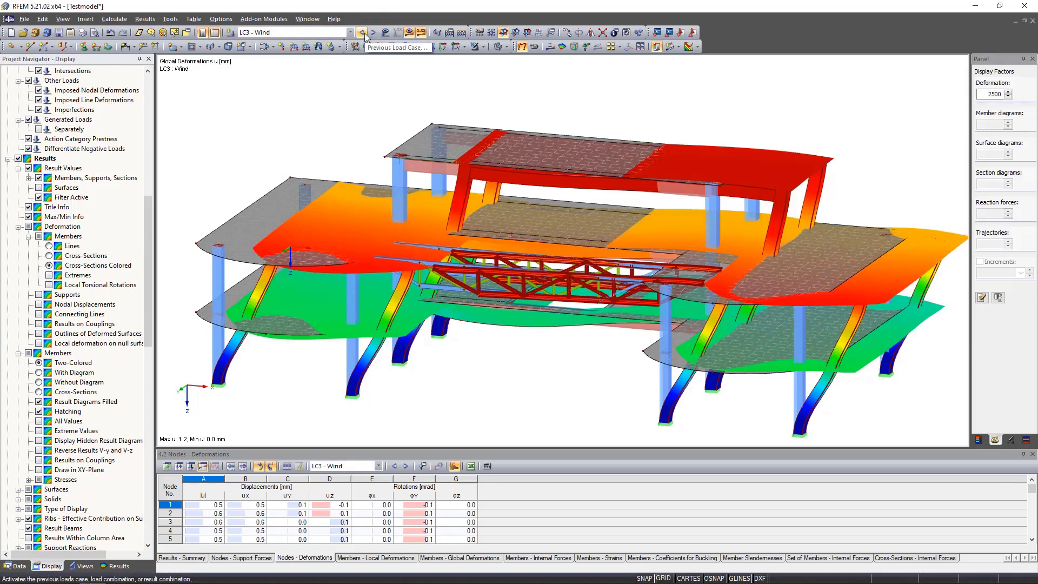
left_click(362, 33)
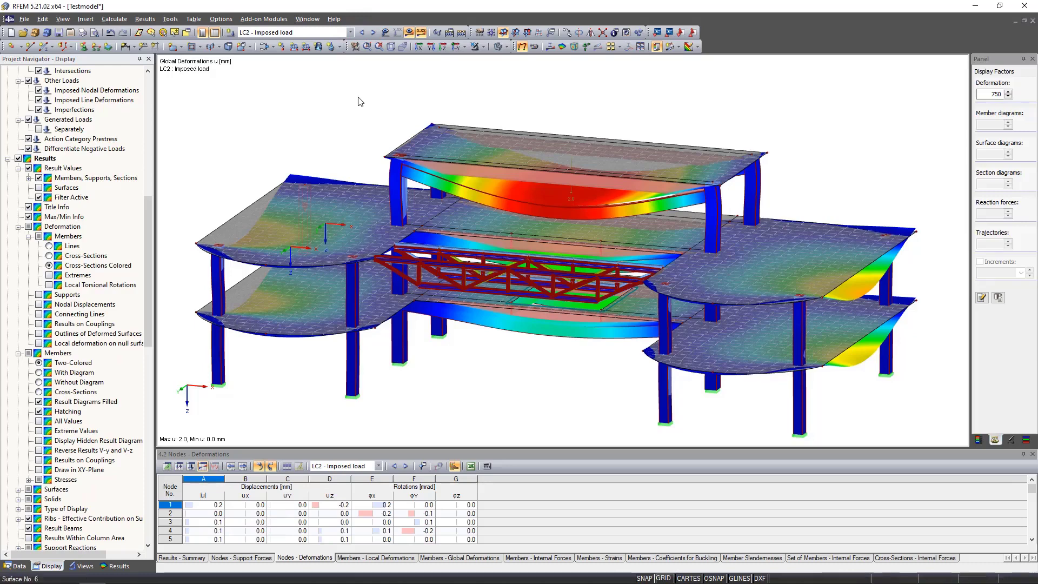
View the members' internal forces N, Vy and My in turn for the imposed load, ending on the bending moments My
left_click(122, 567)
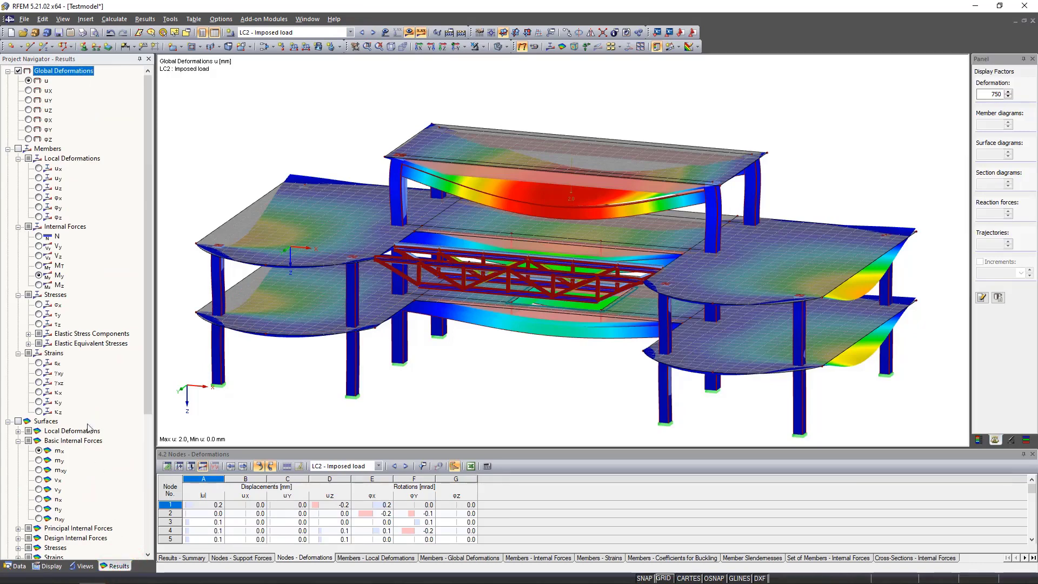
left_click(39, 237)
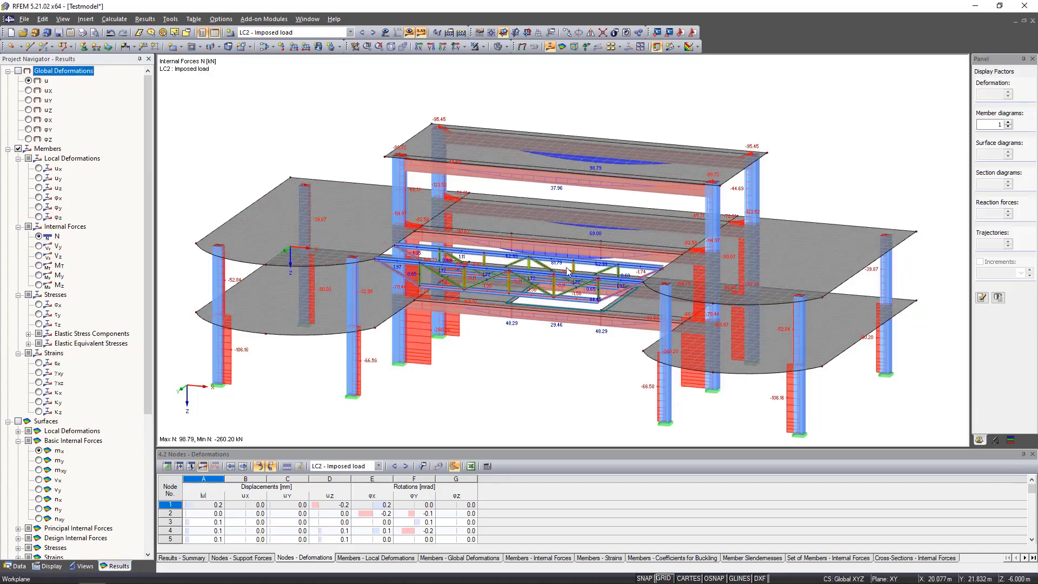
scroll(567, 272, "up", 2)
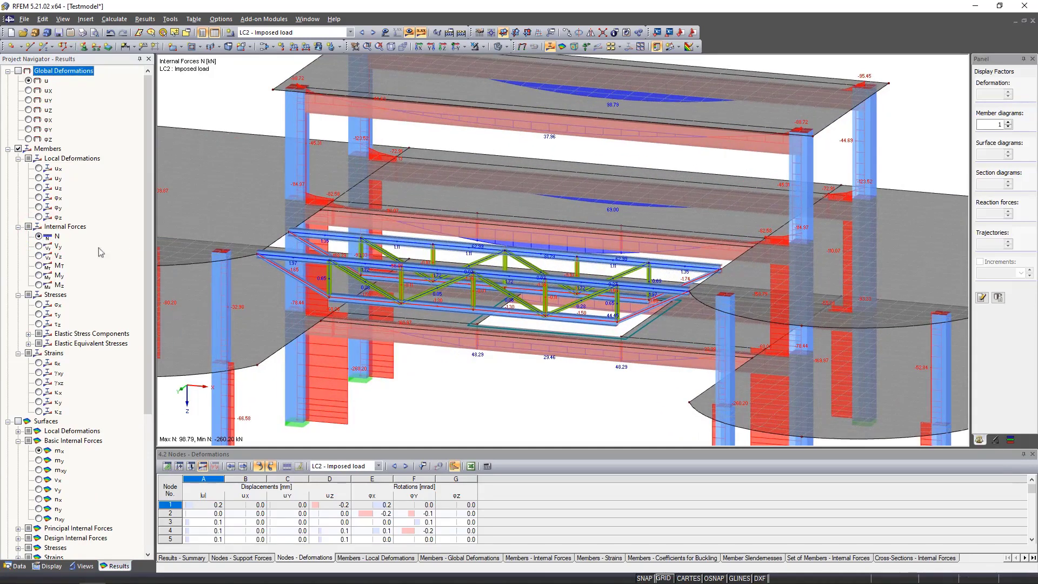
left_click(39, 246)
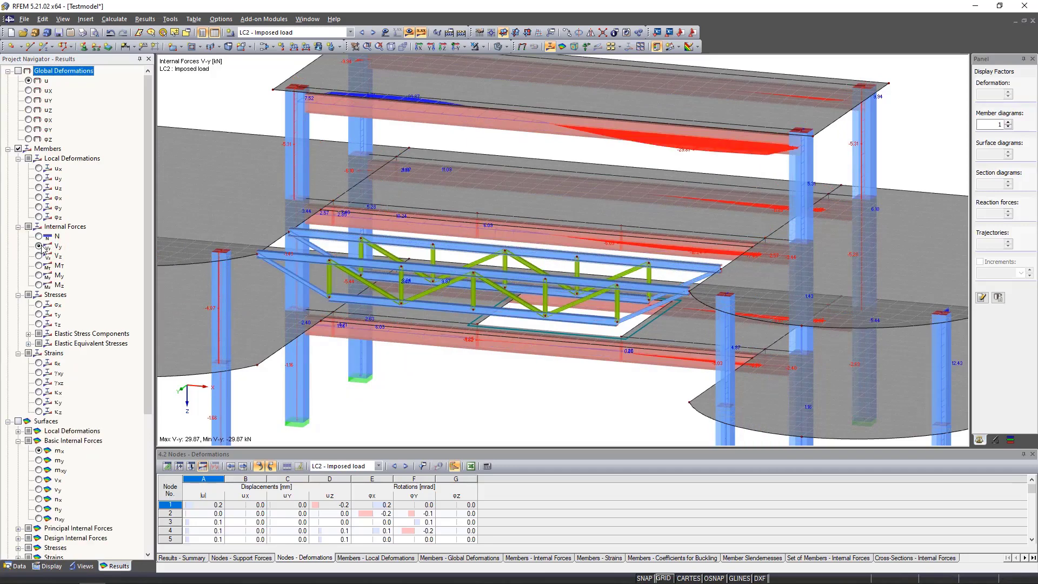
left_click(39, 275)
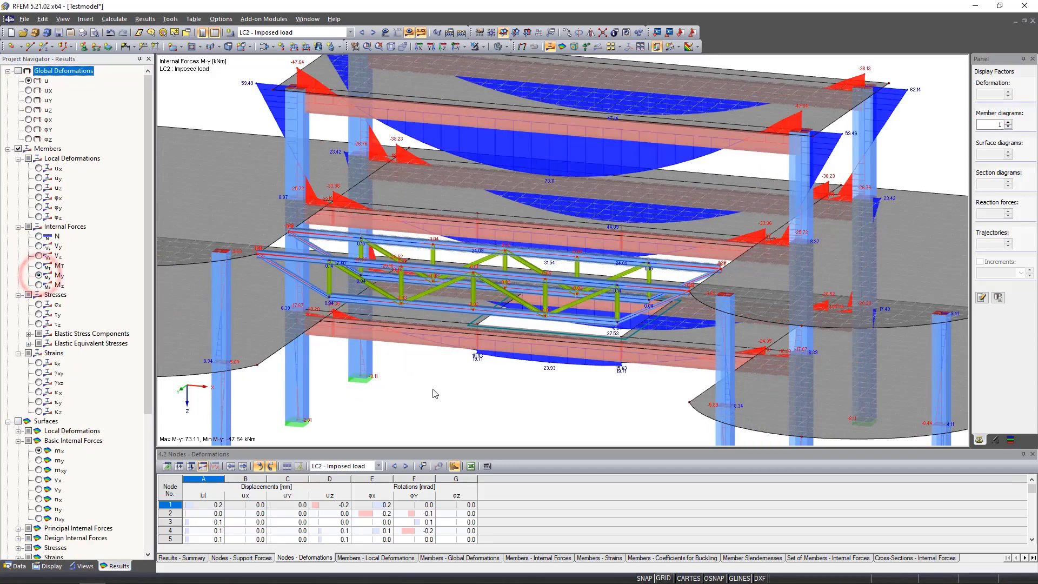
scroll(435, 393, "down", 1)
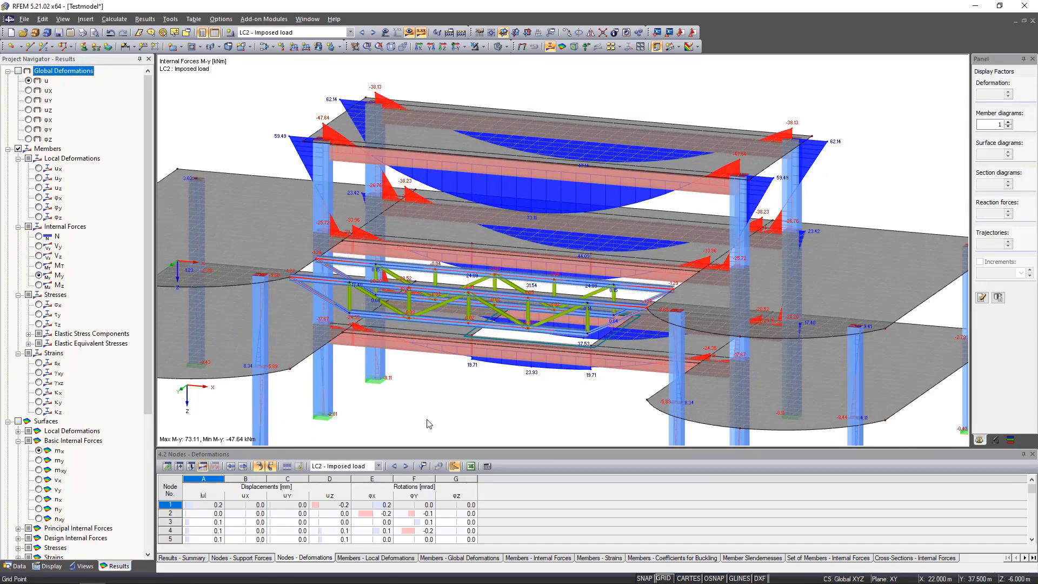
Turn off the hatching of the member result diagrams, keep them filled, and display the support reactions
left_click(48, 567)
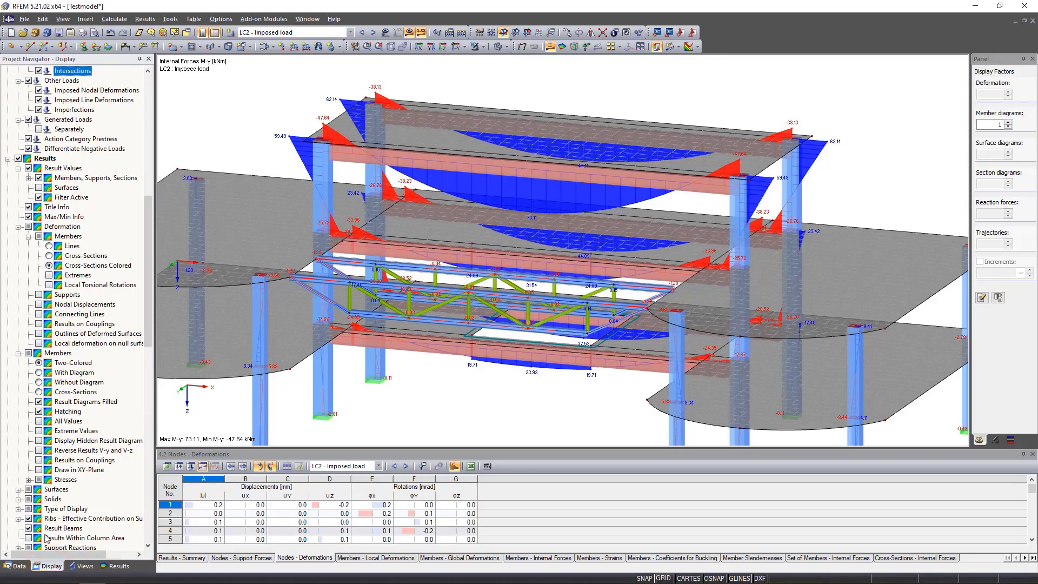
left_click(38, 401)
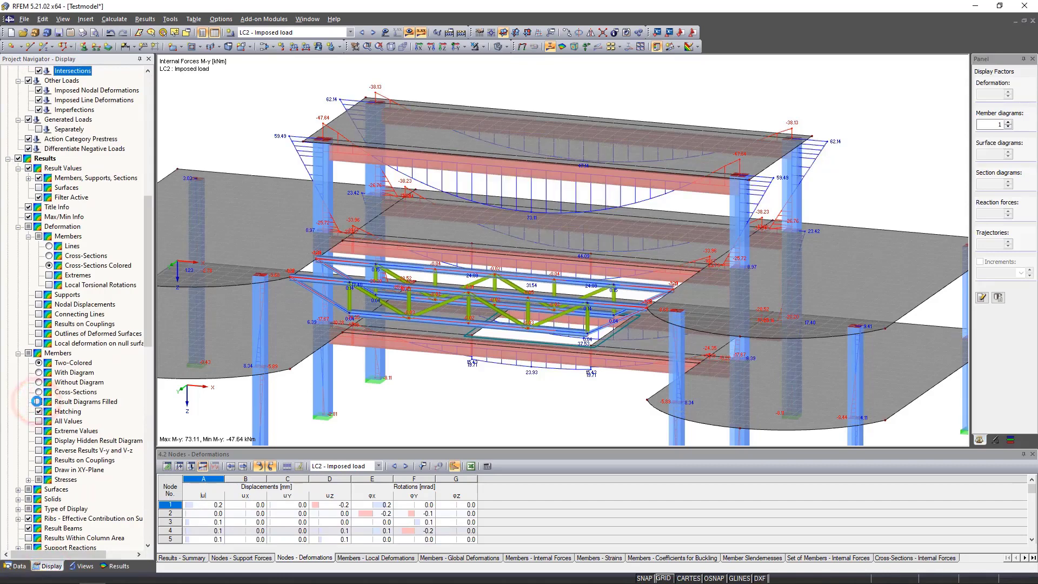
left_click(38, 410)
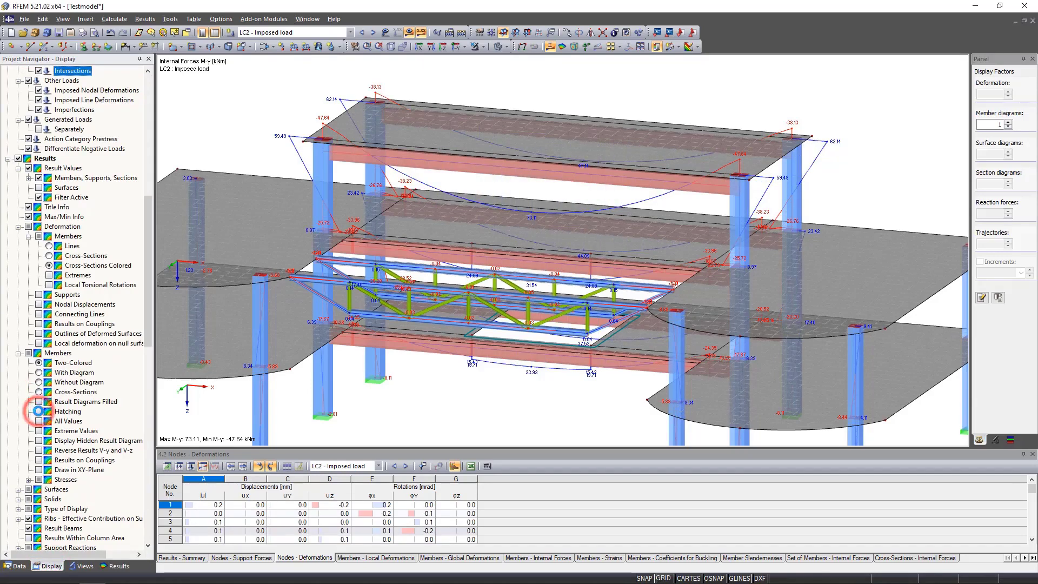
left_click(38, 402)
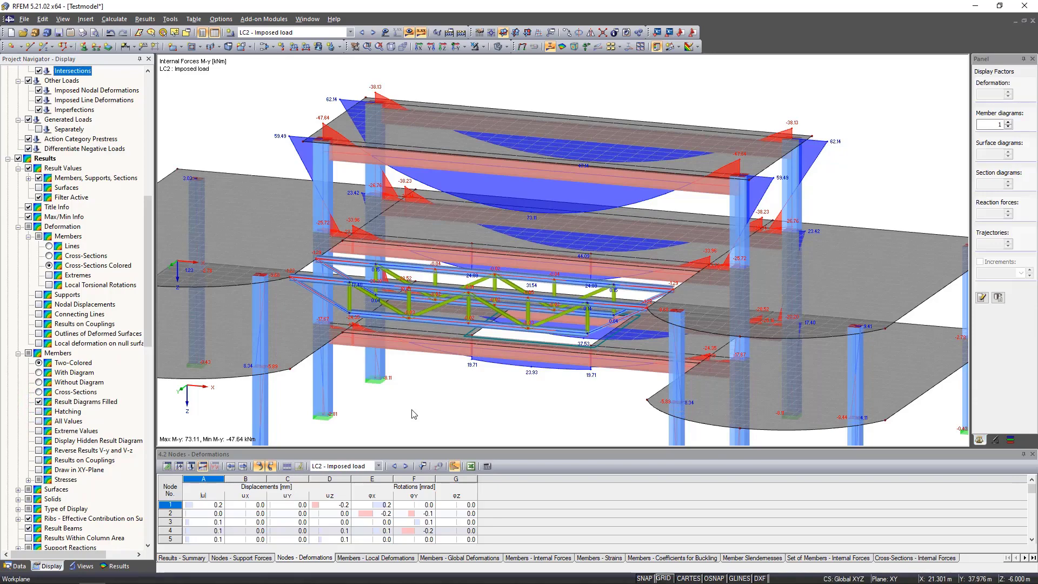
scroll(414, 414, "down", 3)
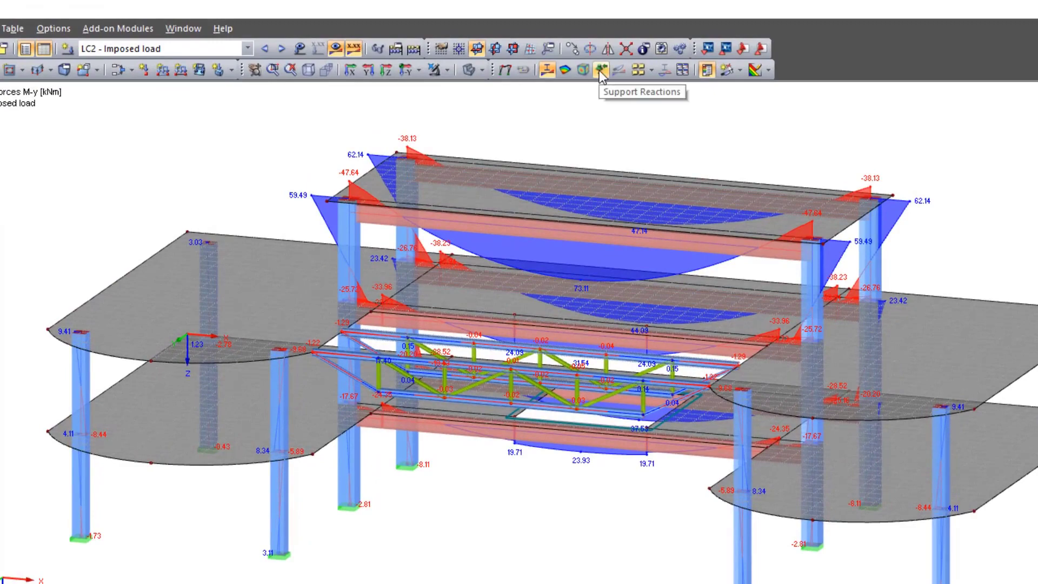
left_click(598, 71)
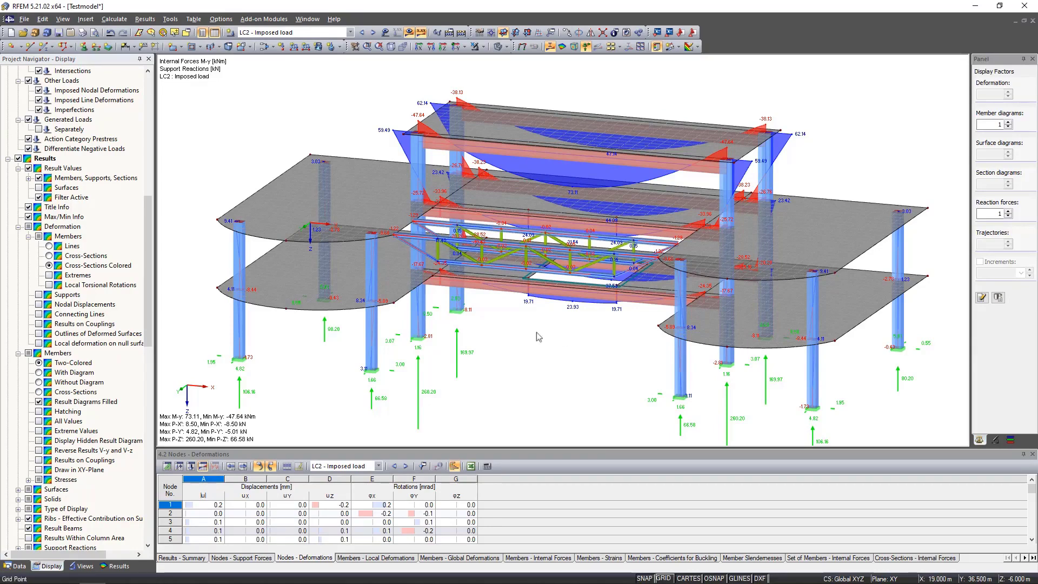
Examine the result diagrams of column member 7 for the wind, self-weight and imposed load cases, and close the diagram window
right_click(416, 320)
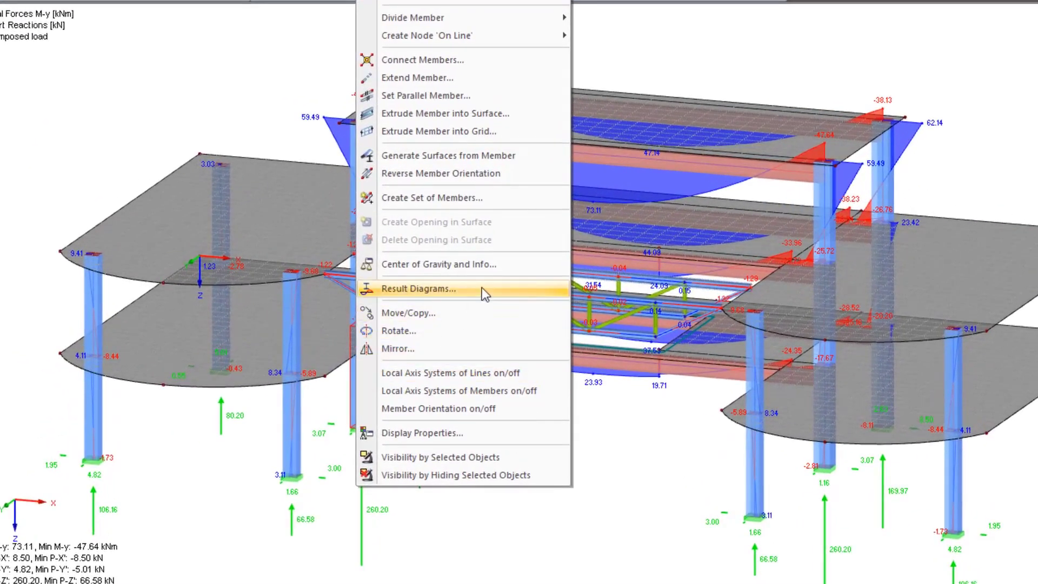
left_click(482, 287)
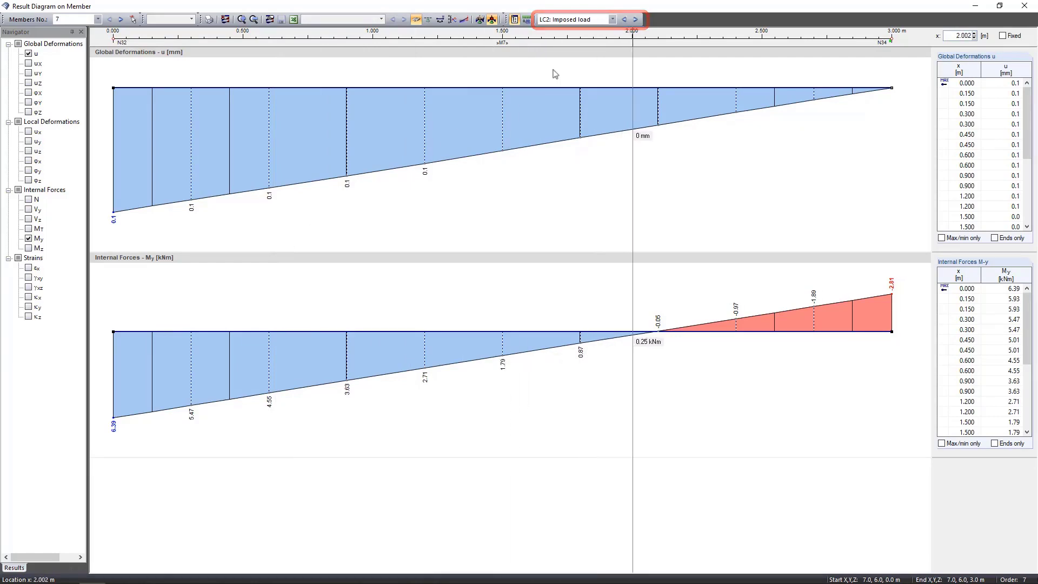
left_click(636, 19)
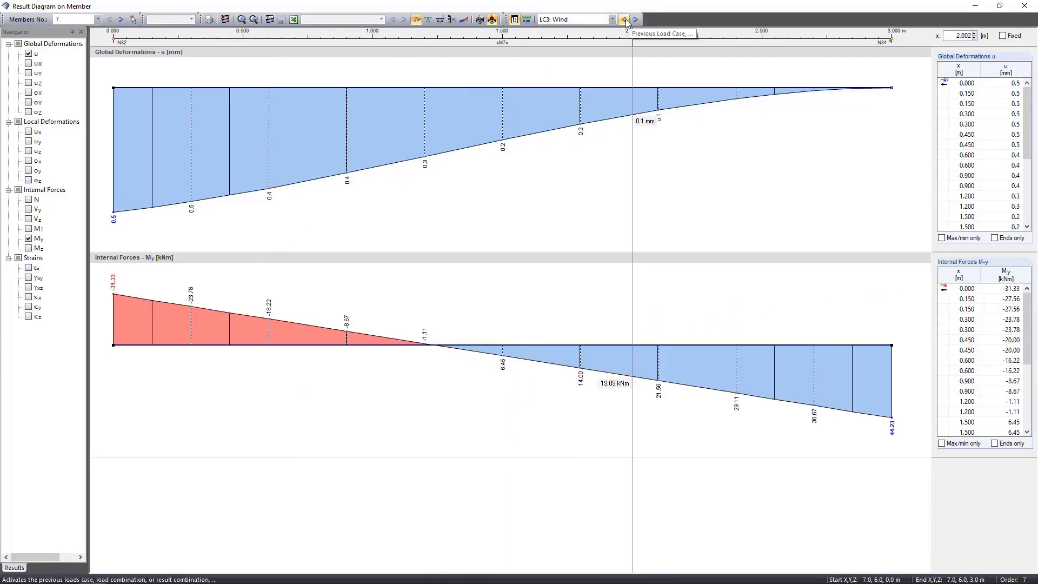
left_click(625, 20)
left_click(625, 19)
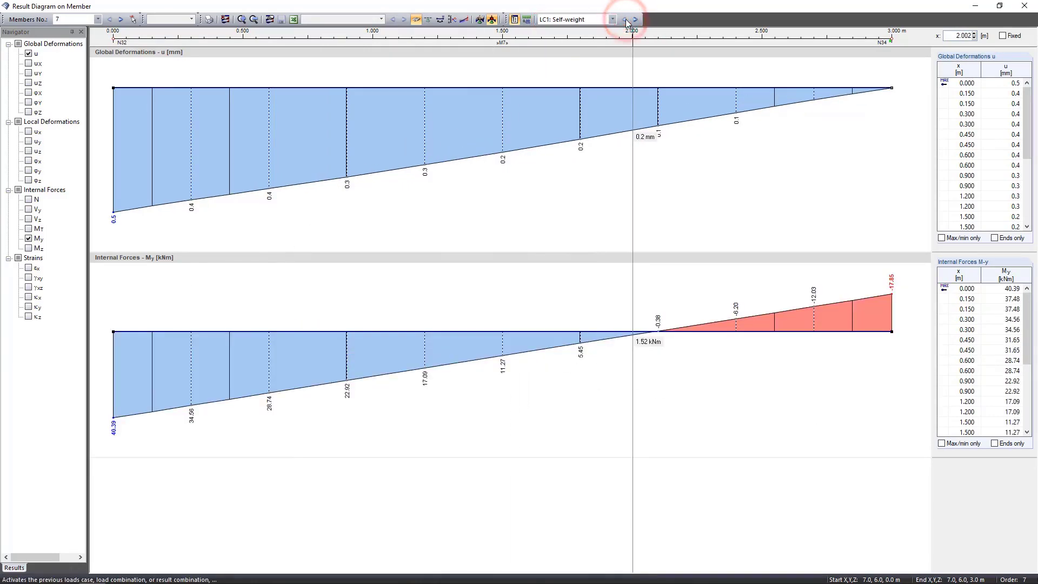
left_click(636, 19)
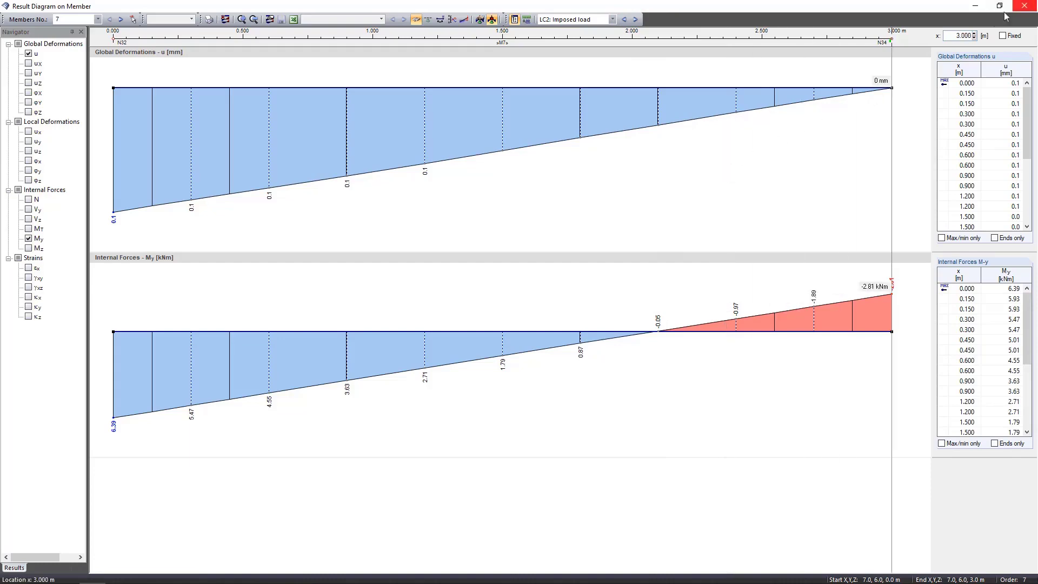
left_click(1024, 6)
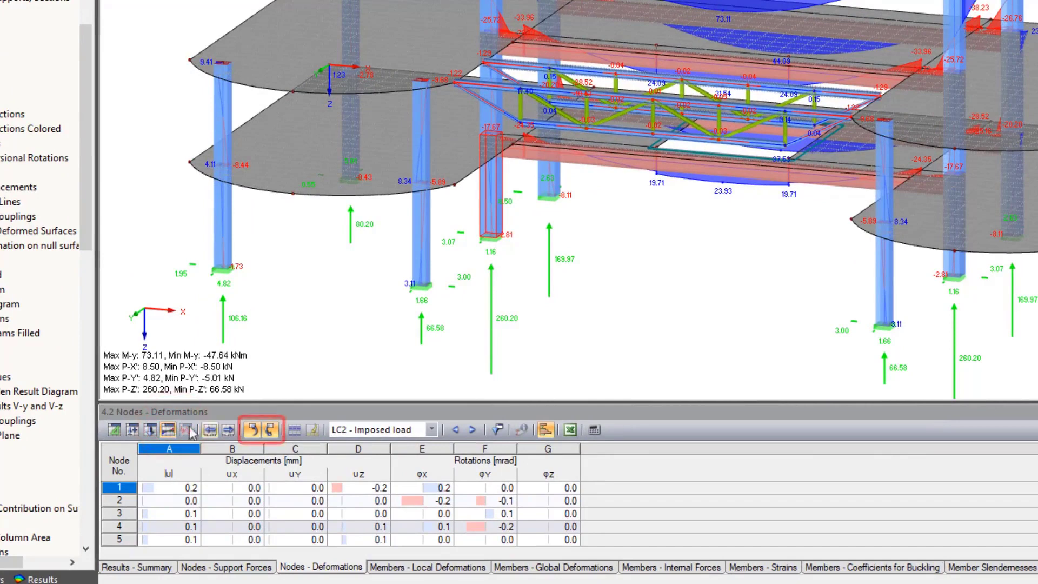
Locate nodes 1 to 5 in the model one by one from their rows in the nodal deformations table
left_click(251, 431)
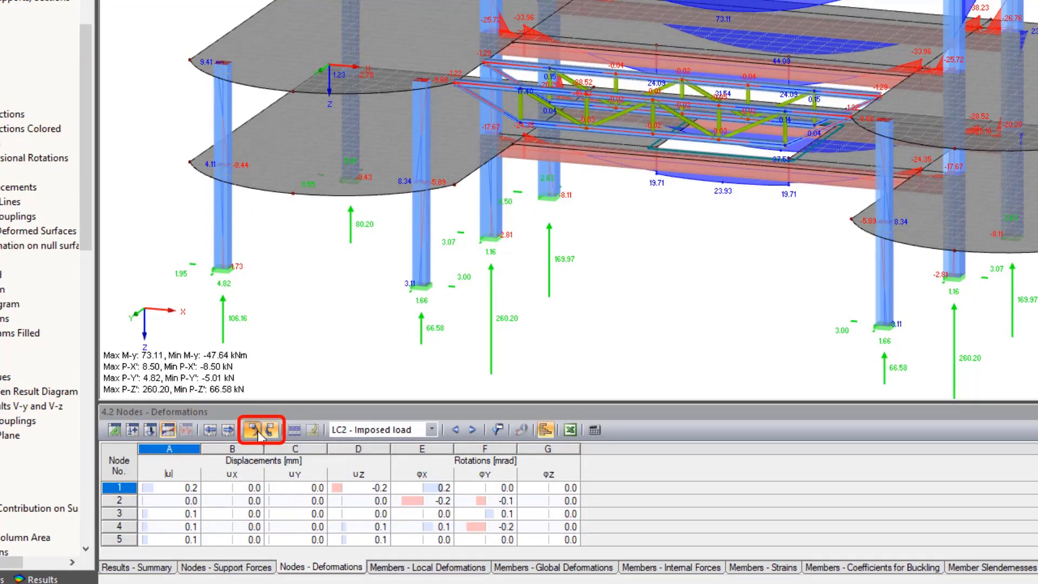
left_click(270, 431)
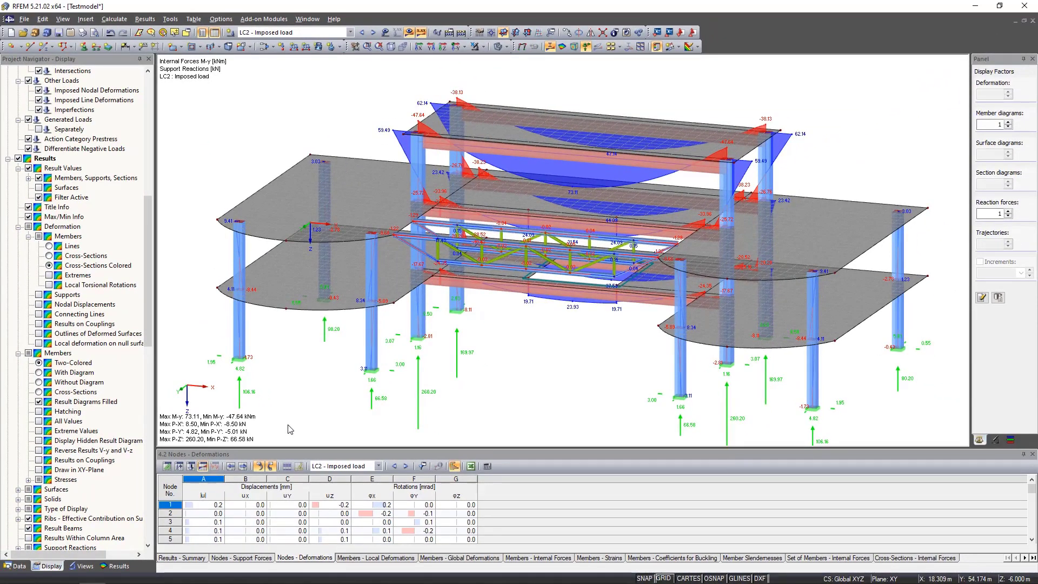
left_click(240, 505)
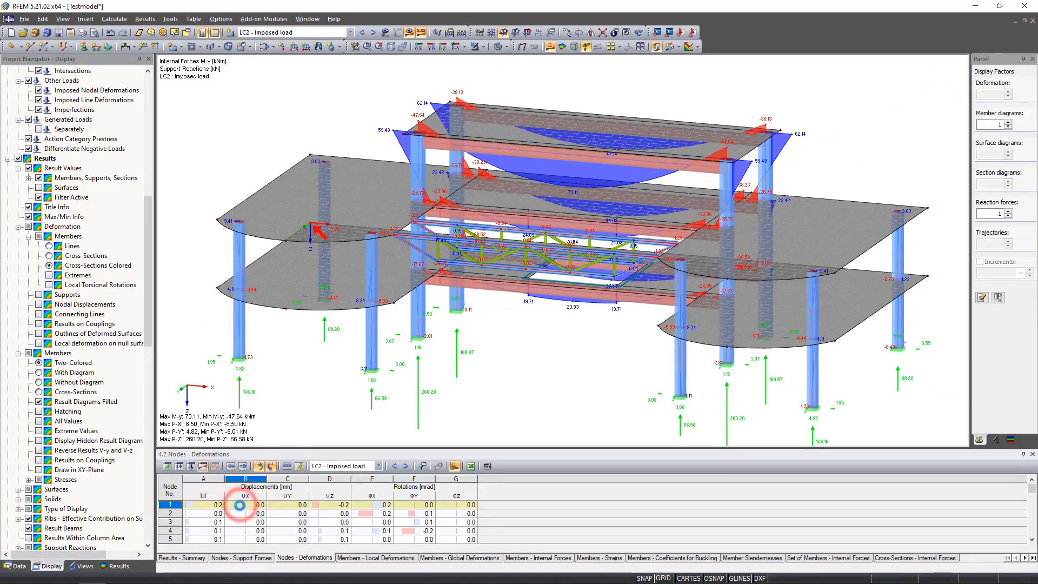
left_click(236, 513)
left_click(235, 521)
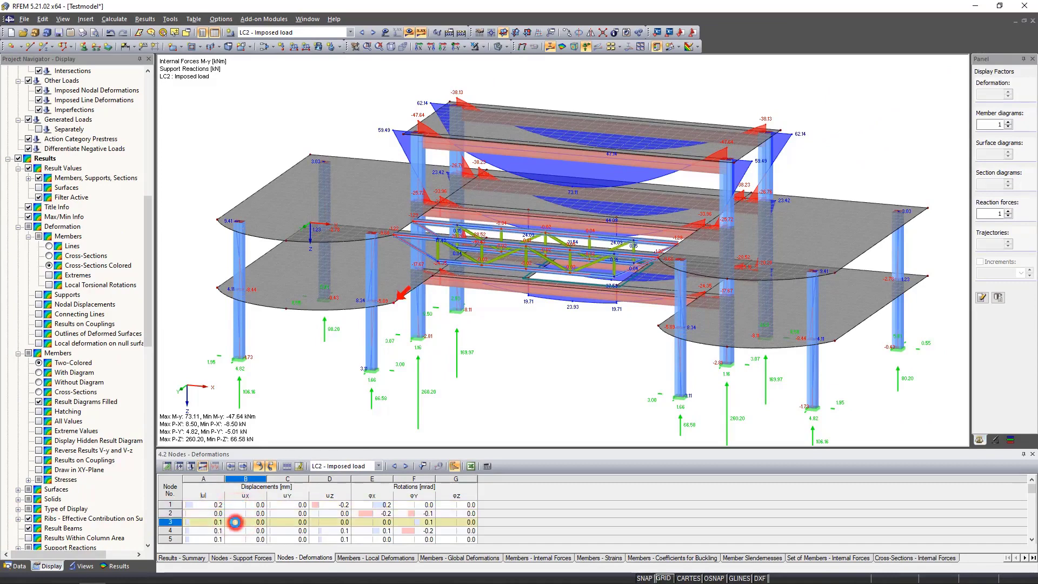
left_click(236, 532)
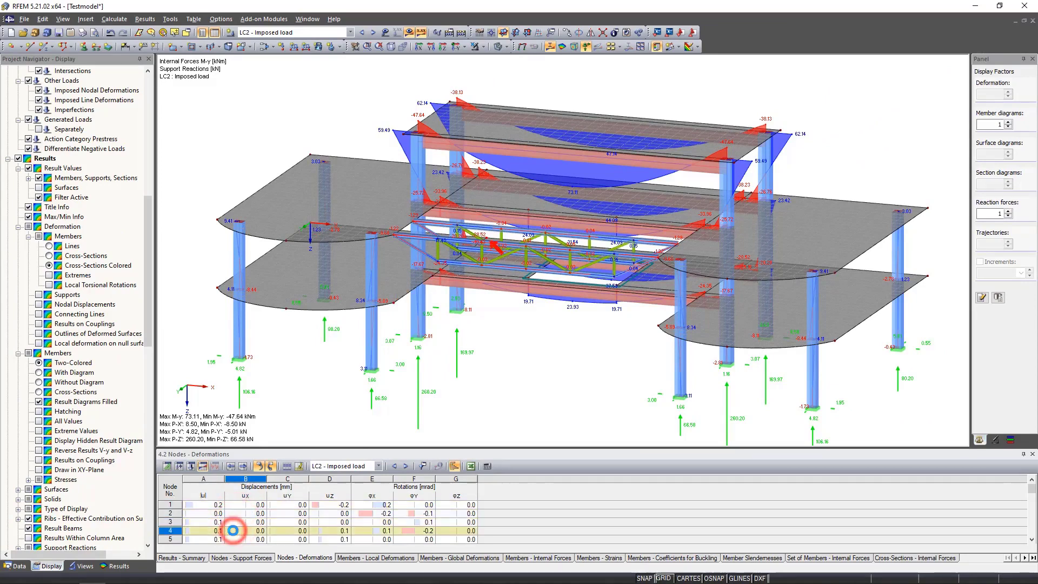
left_click(233, 539)
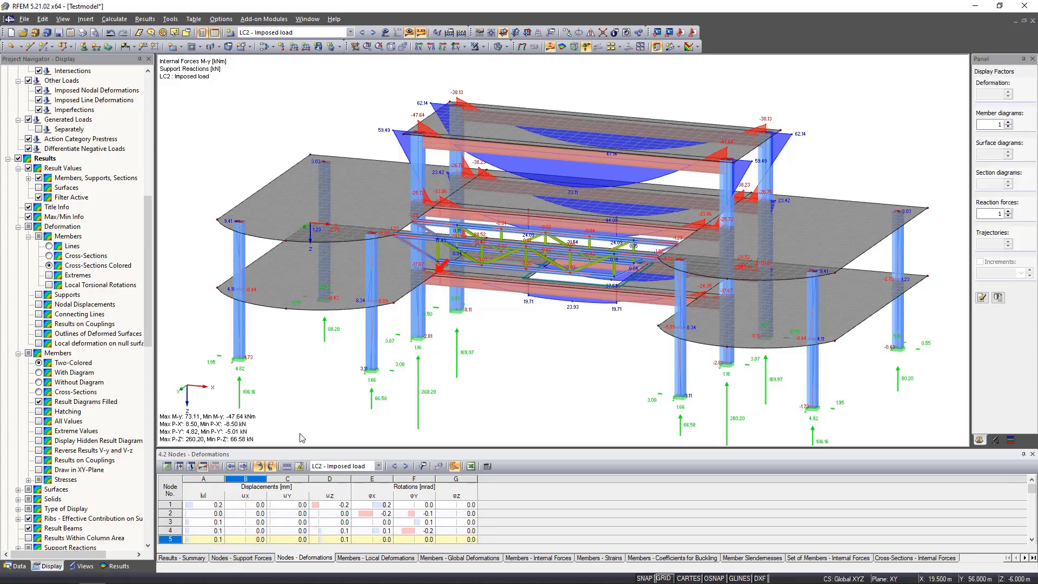
Select nodes 2, 42 and 41 at the left floor slabs' corners in the model to find their deformation table rows
left_click(217, 290)
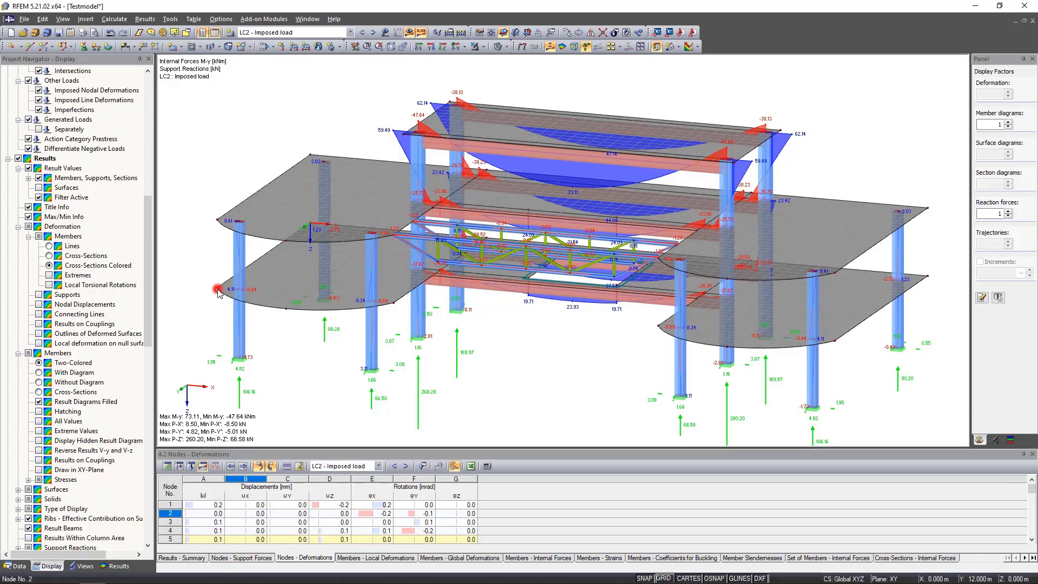
left_click(218, 222)
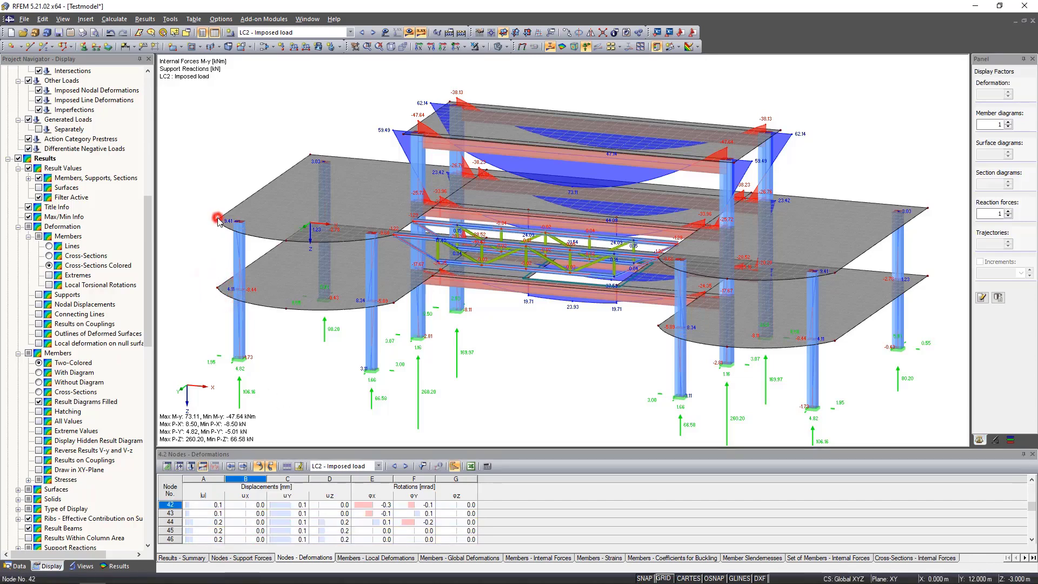
left_click(309, 155)
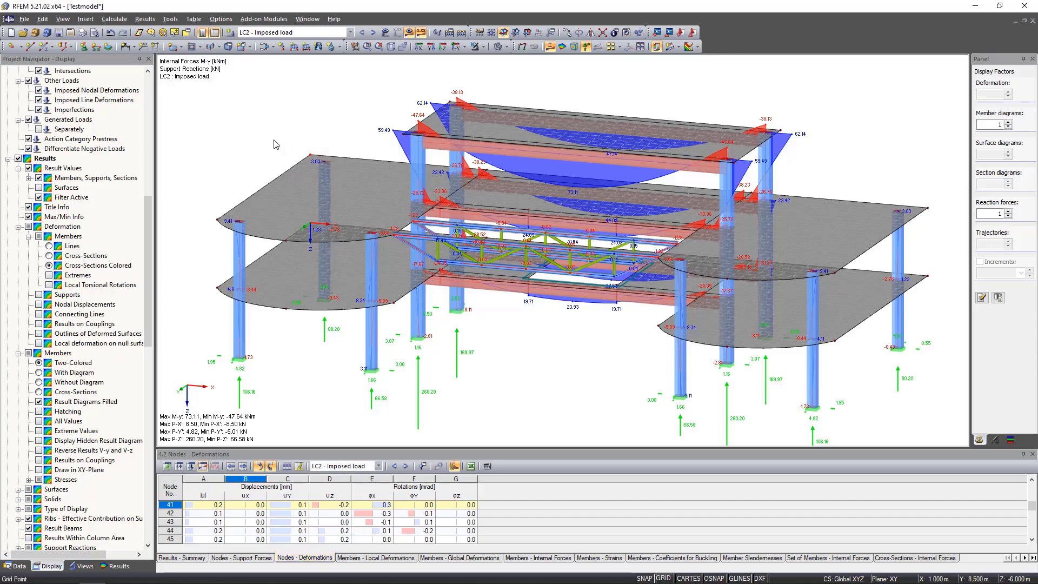
Select the upper-left, upper-right and lower-right floor slabs one after another, and clear the selection
left_click(356, 191)
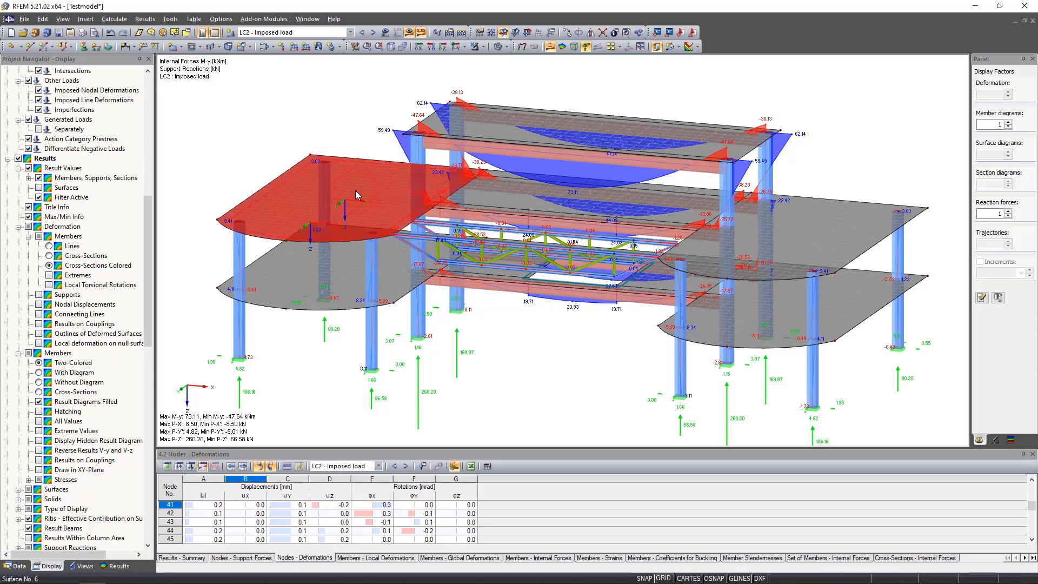
left_click(800, 226)
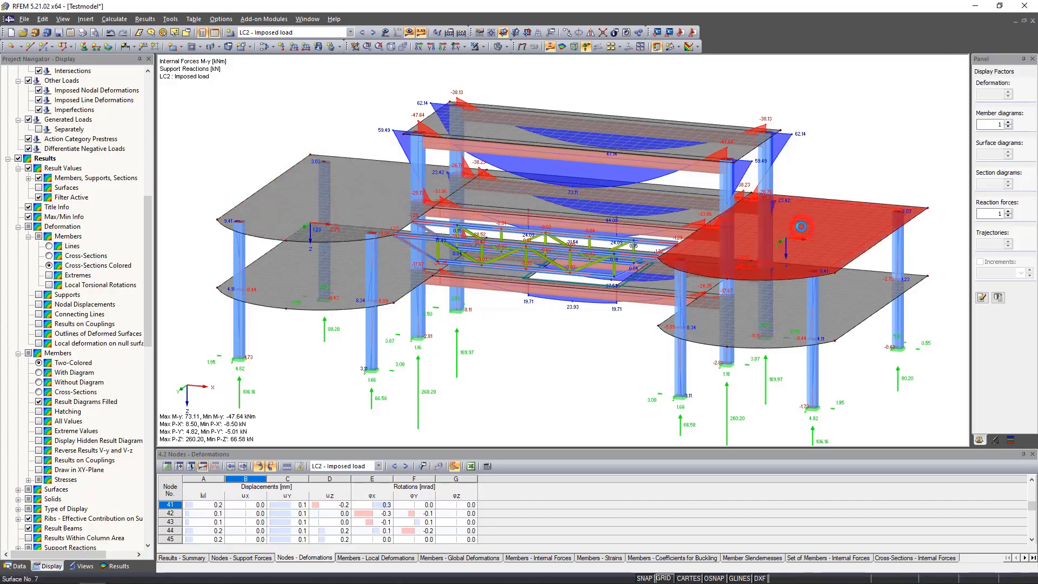
left_click(849, 295)
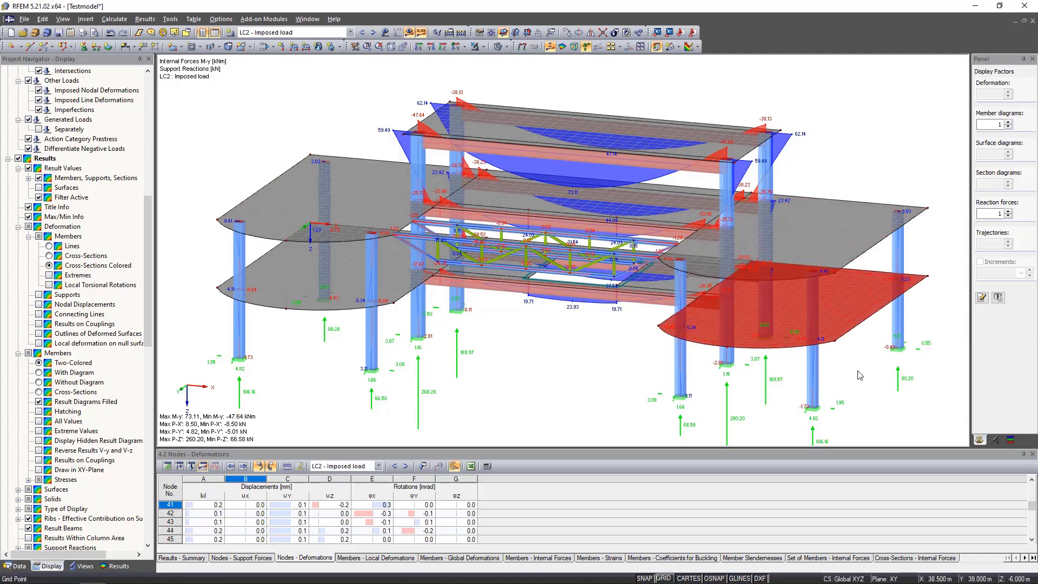
left_click(858, 373)
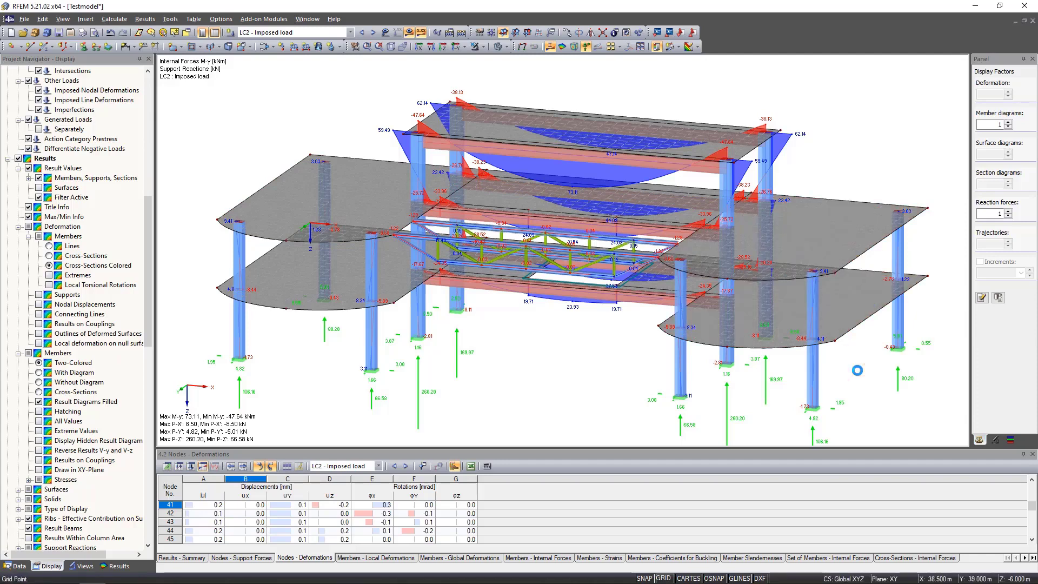